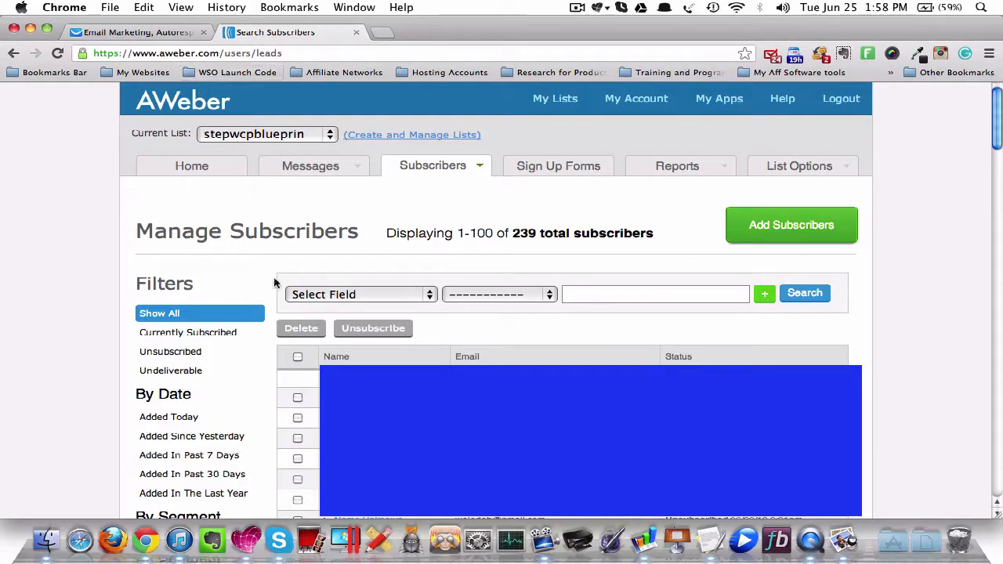
- Keep stepwcpblueprin as the current list and review the messages in its Follow Up Series
left_click(243, 137)
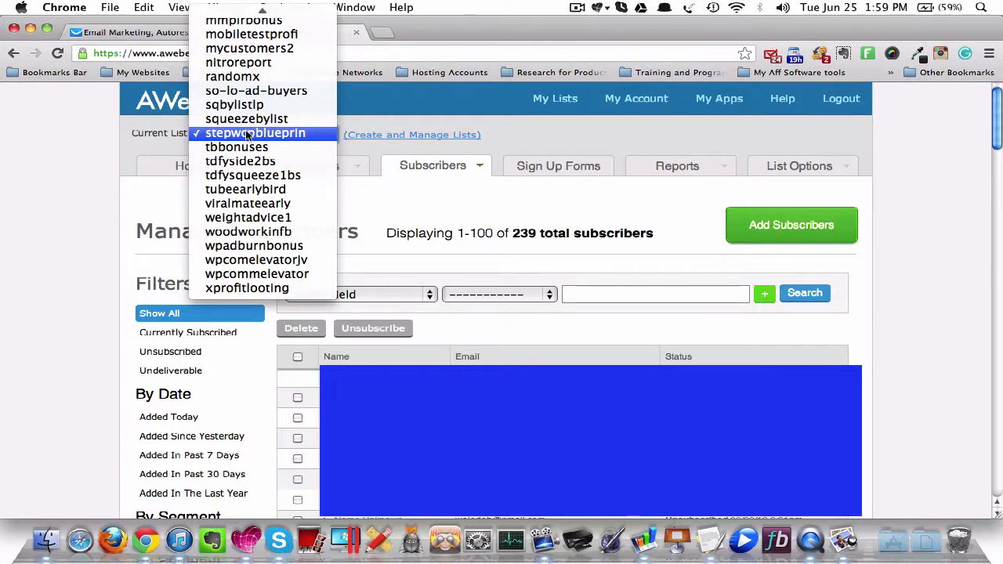
left_click(246, 136)
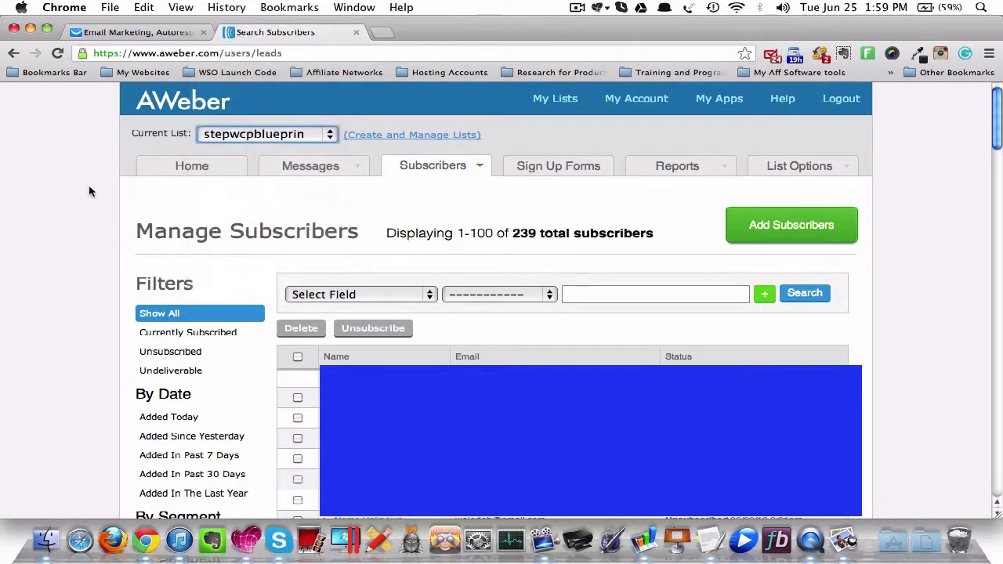
mouse_move(324, 168)
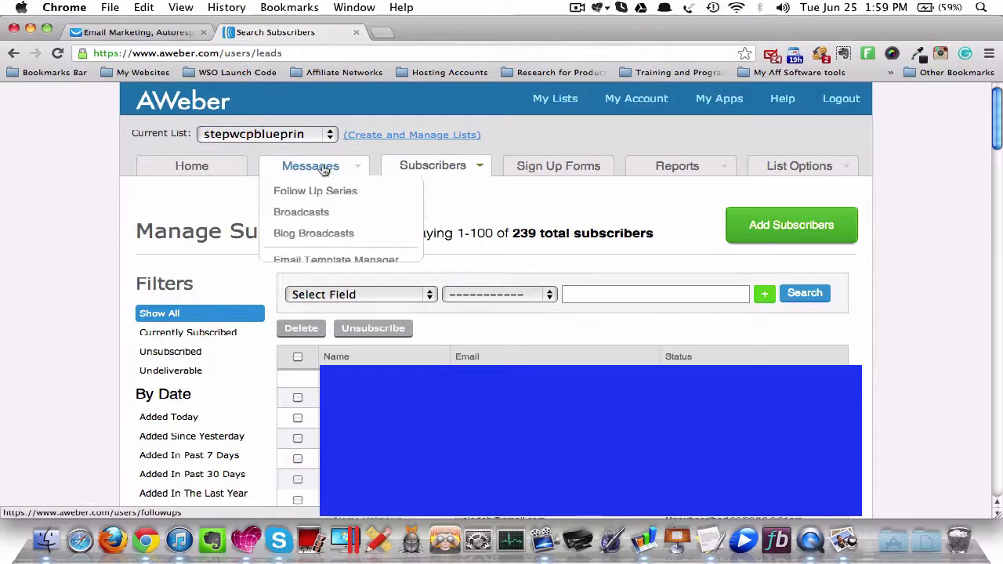
left_click(319, 194)
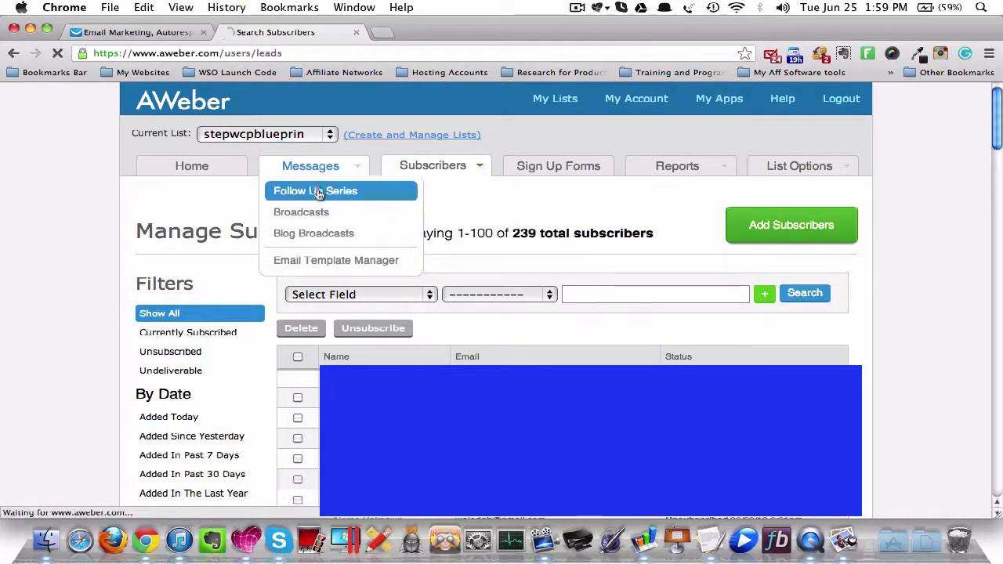
scroll(316, 219, "down", 5)
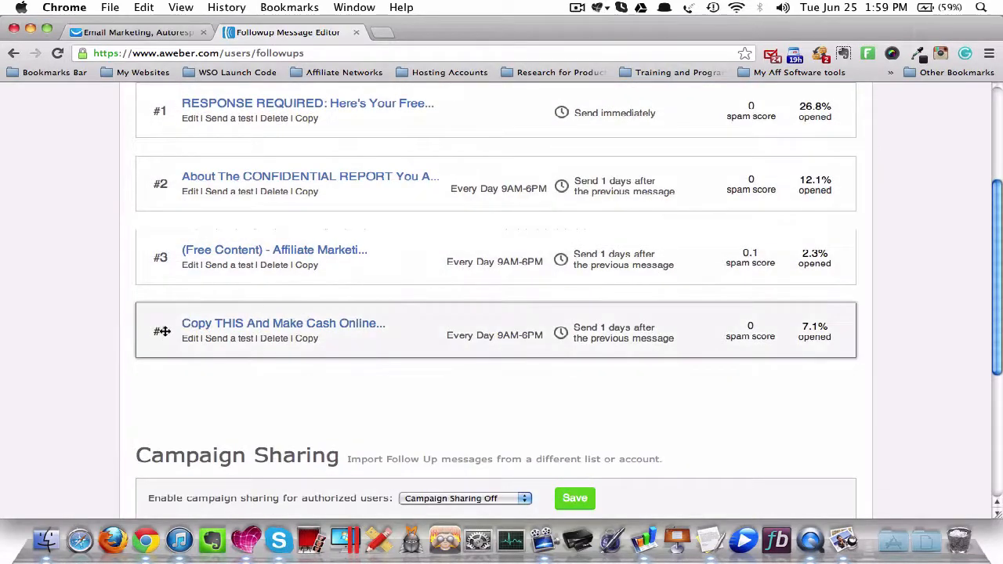
scroll(160, 332, "up", 5)
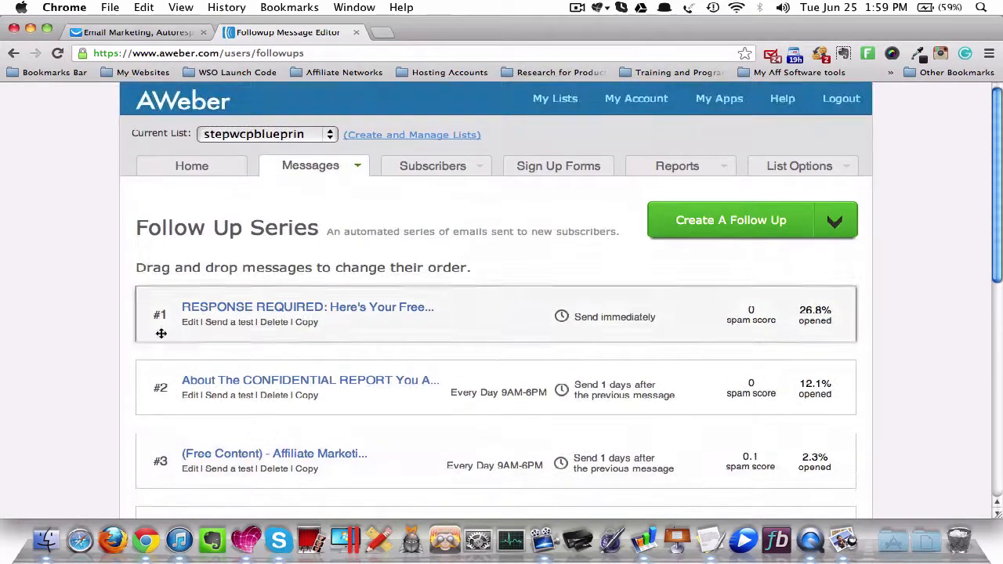
- Open the Manage Subscribers page for the stepwcpblueprin list
left_click(408, 167)
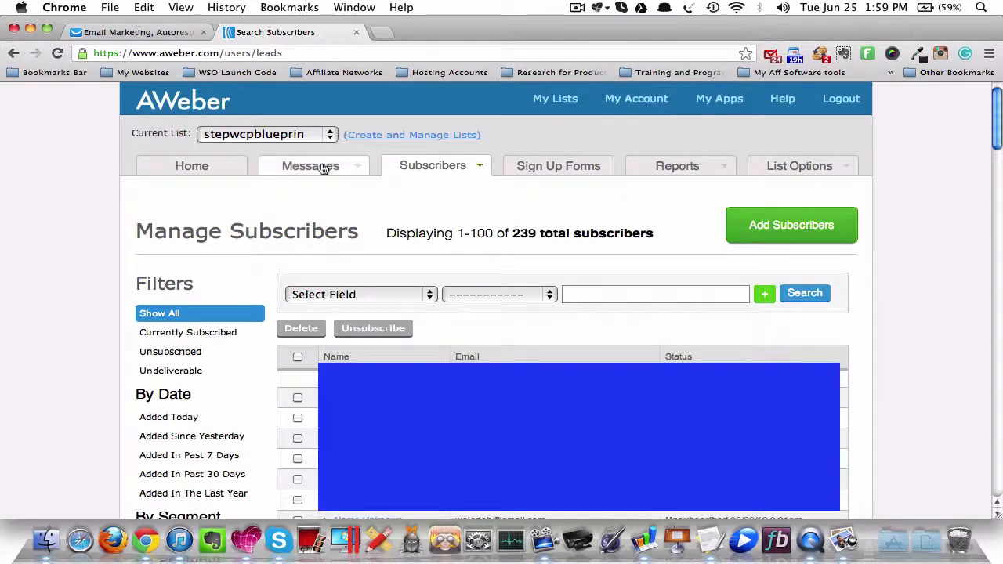
mouse_move(346, 169)
mouse_move(416, 168)
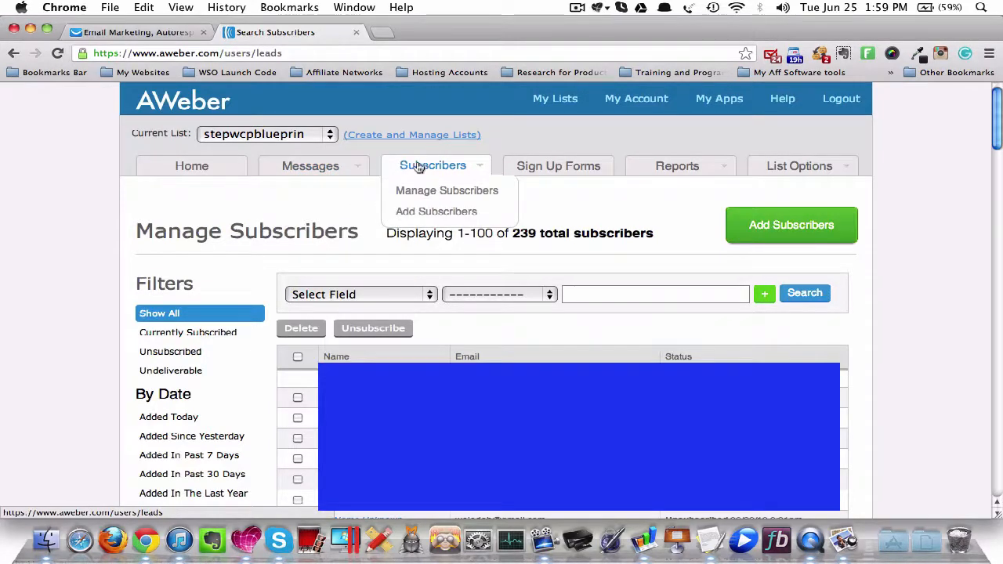
left_click(421, 190)
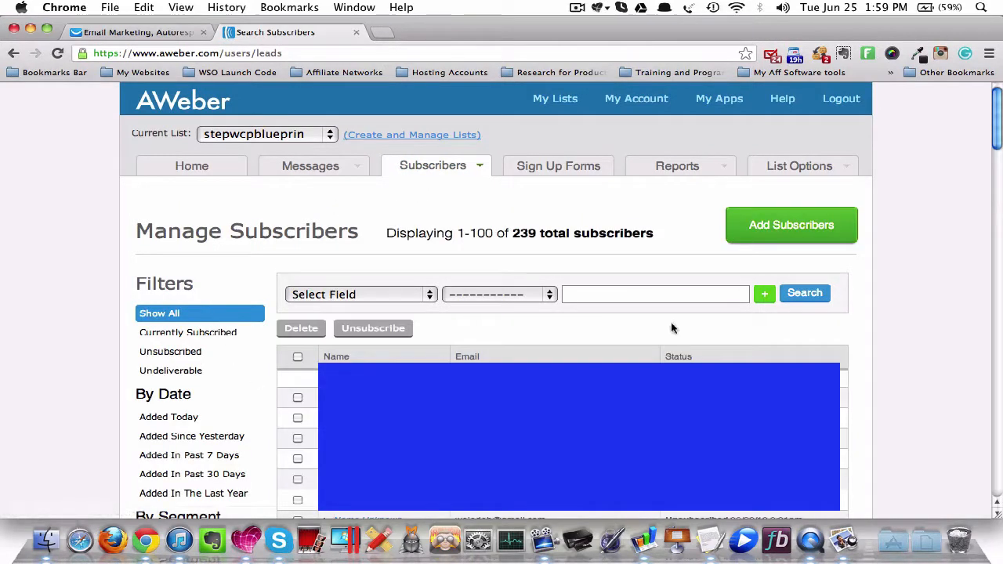
- Set the subscriber search condition to Last Message # with the comparison "is greater than"
left_click(337, 295)
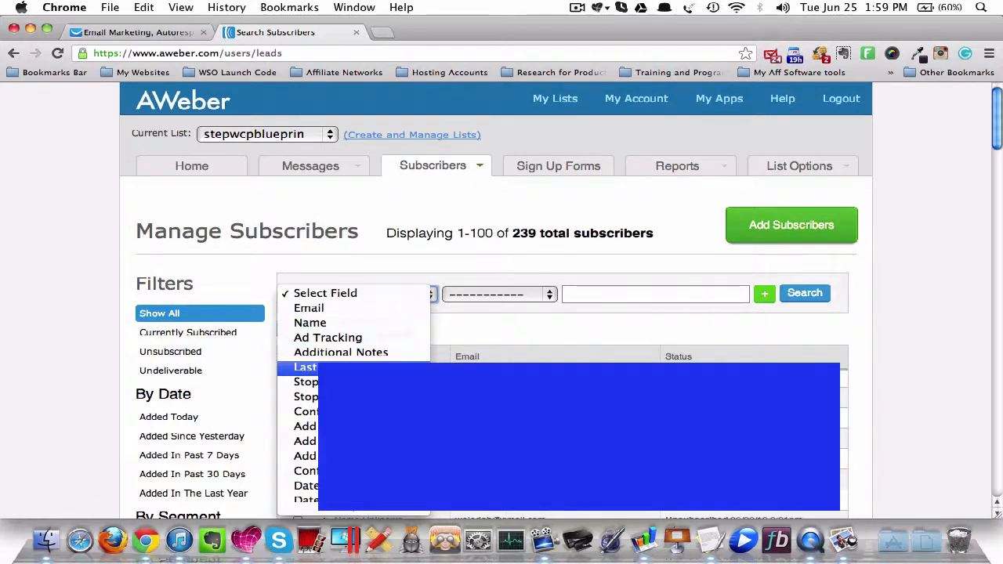
left_click(306, 367)
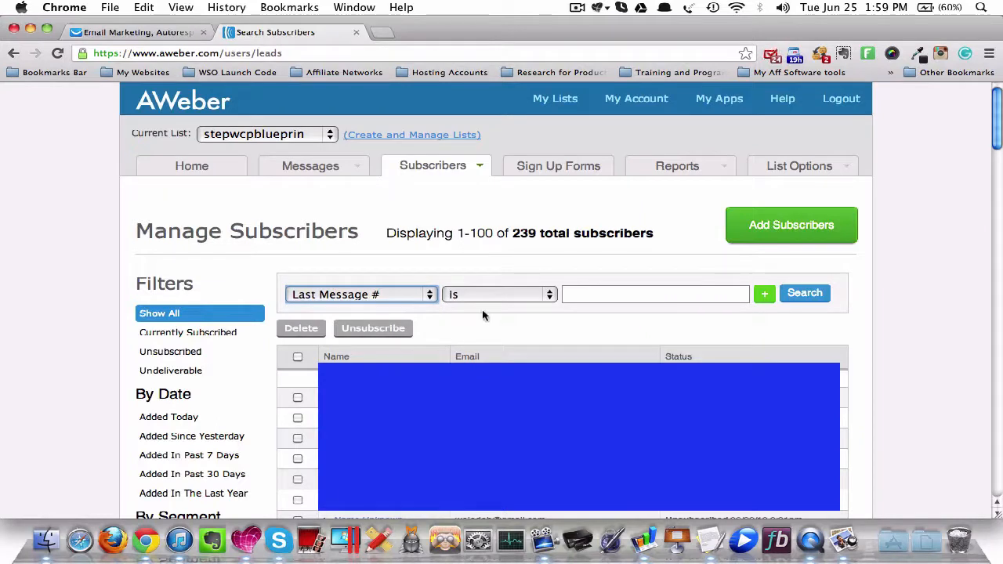
left_click(494, 293)
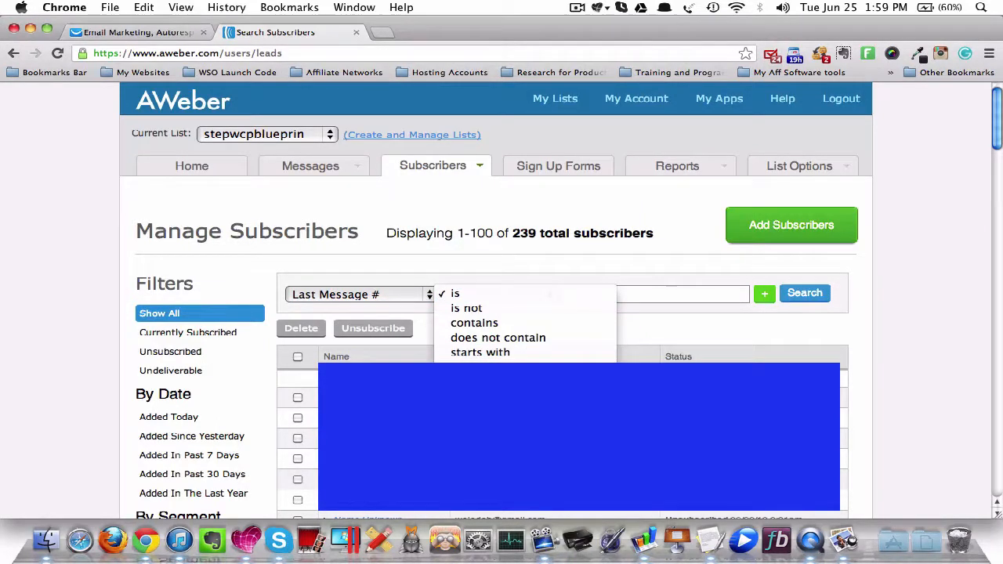
left_click(595, 322)
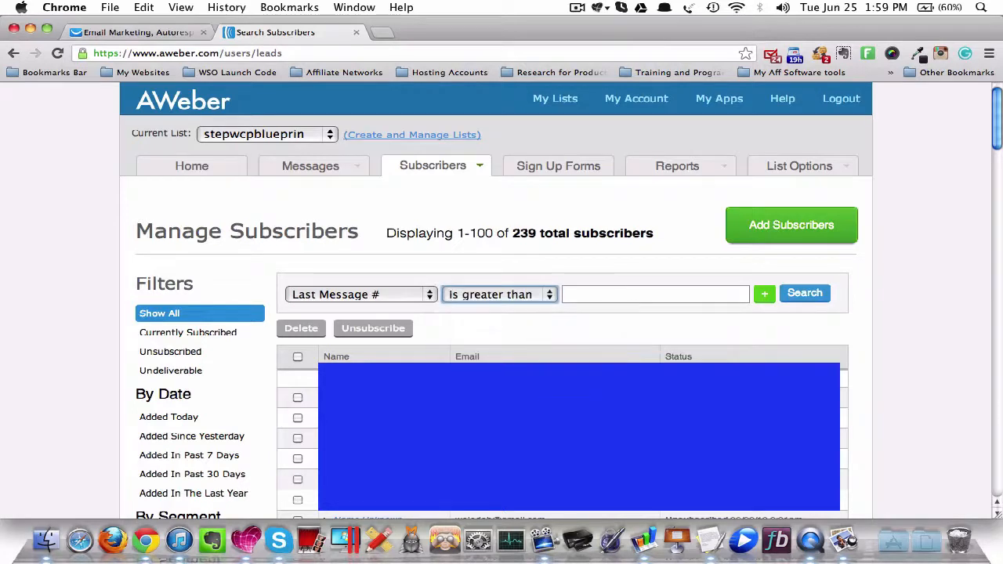
- Enter 4 as the message number to compare against and run the subscriber search
left_click(600, 297)
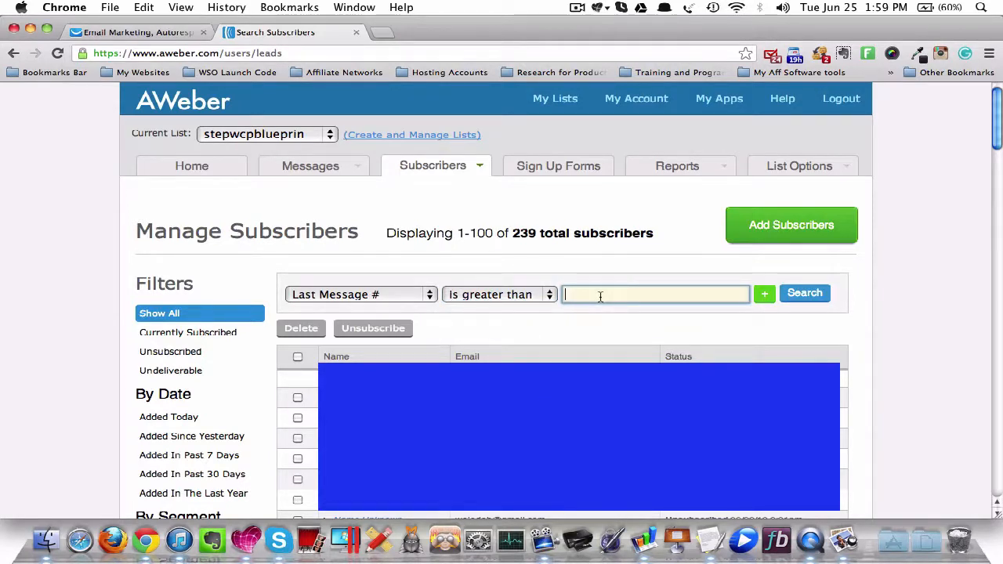
type("4")
key("BackSpace")
type("15")
key("BackSpace")
key("BackSpace")
type("1")
key("BackSpace")
type("4")
left_click(812, 294)
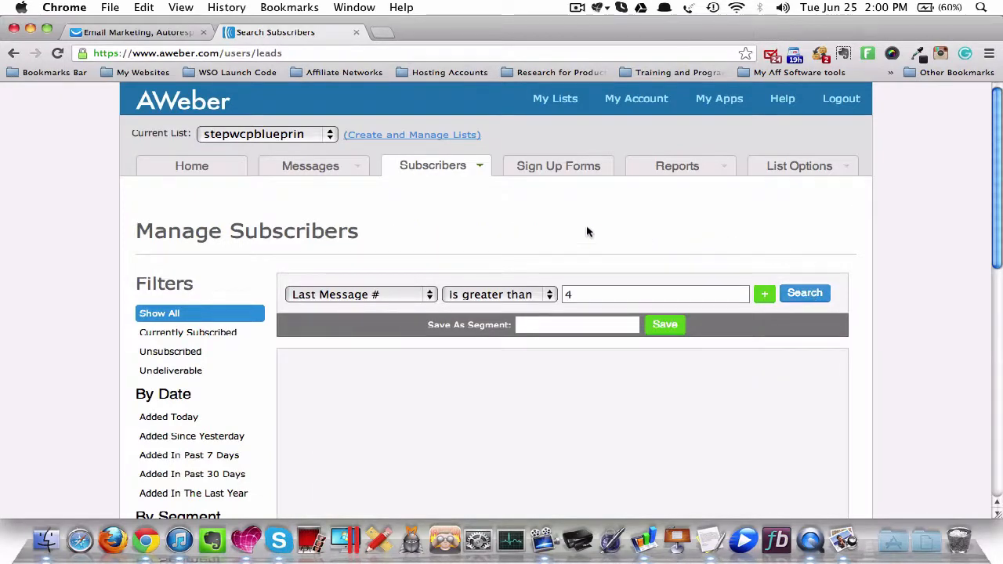
- Examine the subscriber search results and the saved segments among the filters
scroll(311, 250, "down", 2)
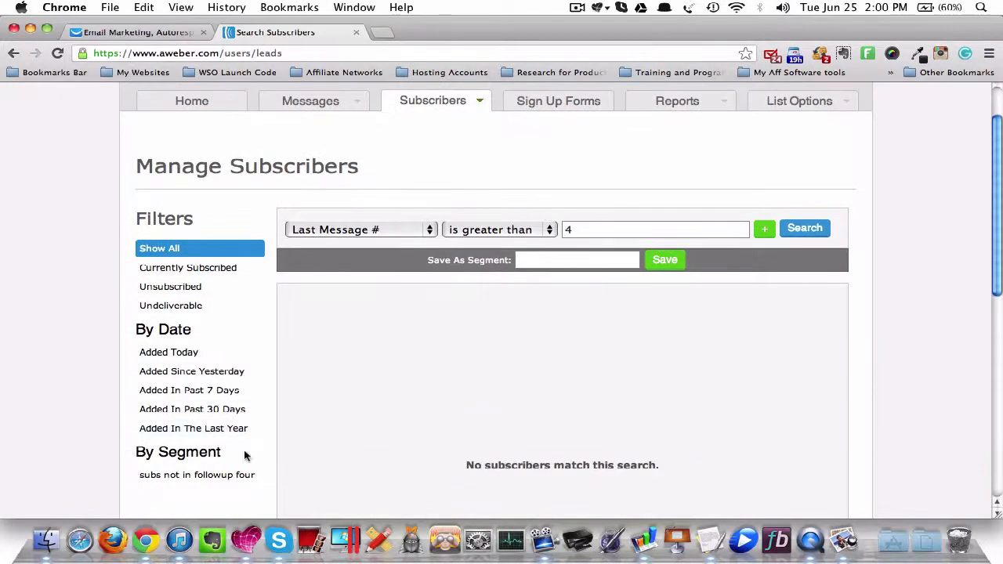
scroll(757, 372, "up", 2)
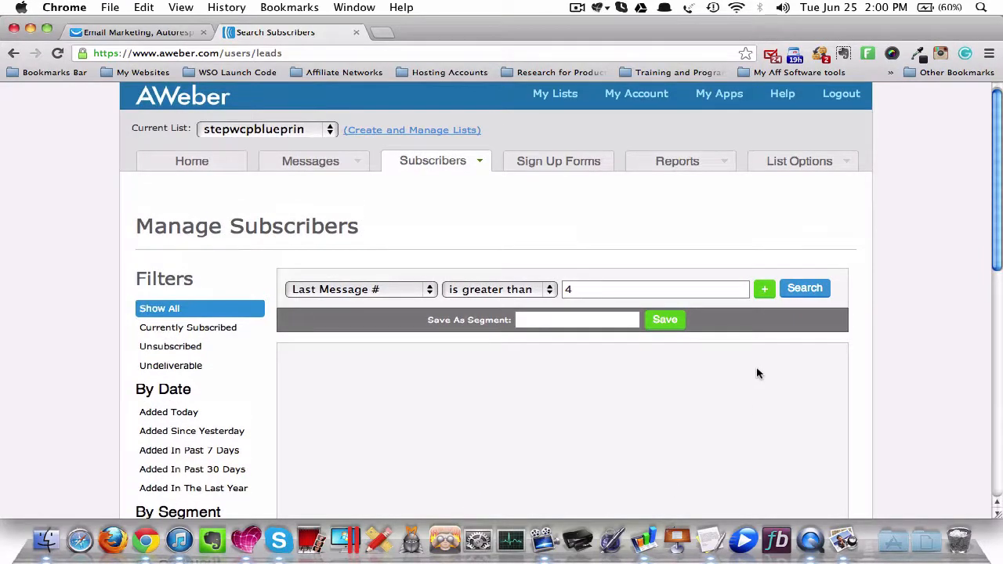
scroll(757, 373, "down", 1)
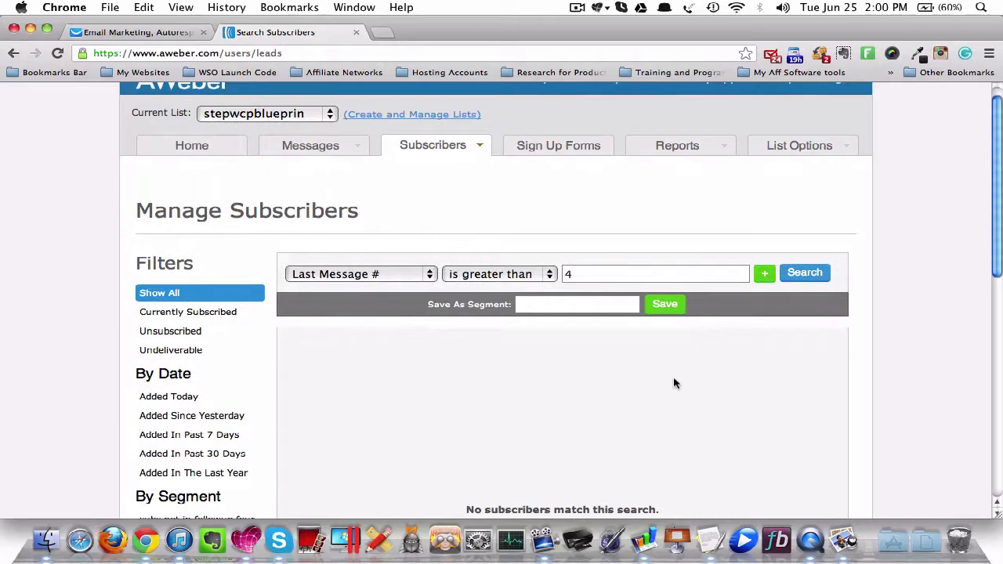
scroll(674, 380, "down", 2)
scroll(568, 428, "up", 3)
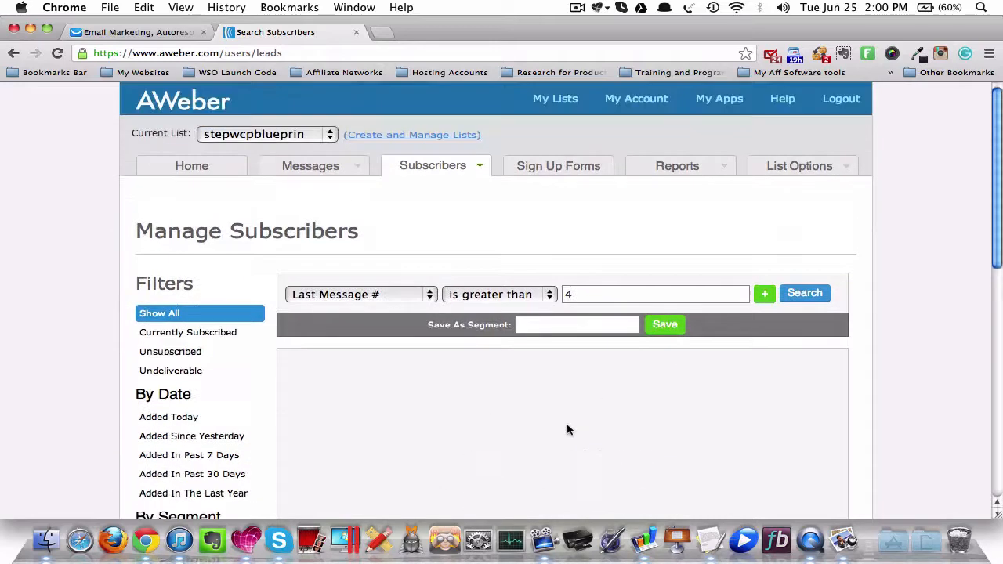
scroll(569, 429, "down", 8)
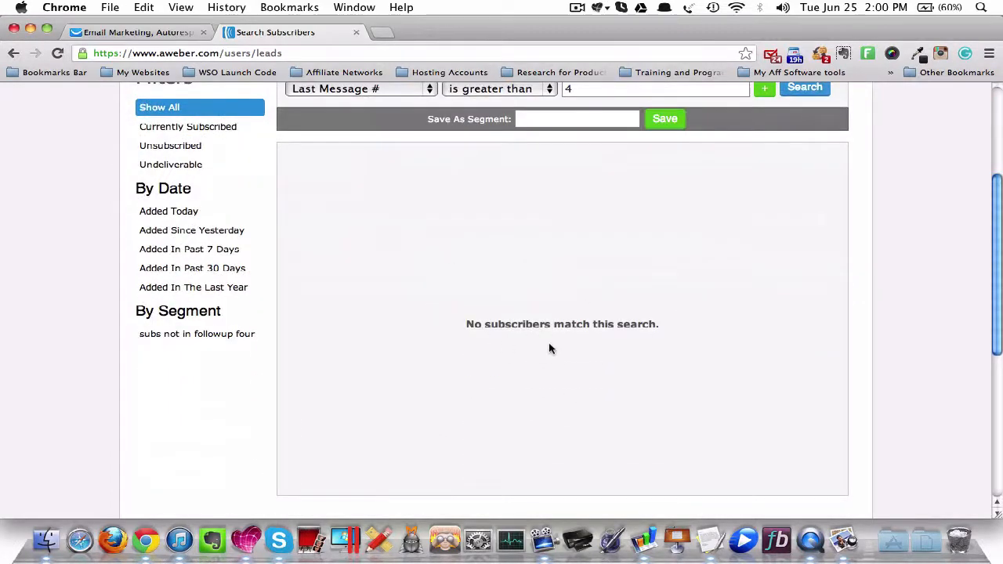
scroll(541, 368, "up", 4)
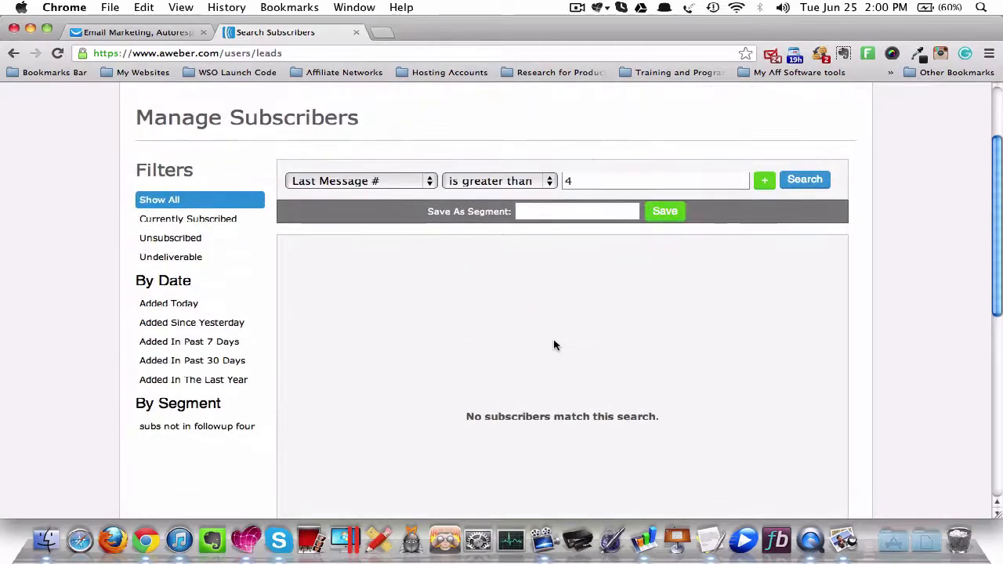
scroll(548, 342, "up", 5)
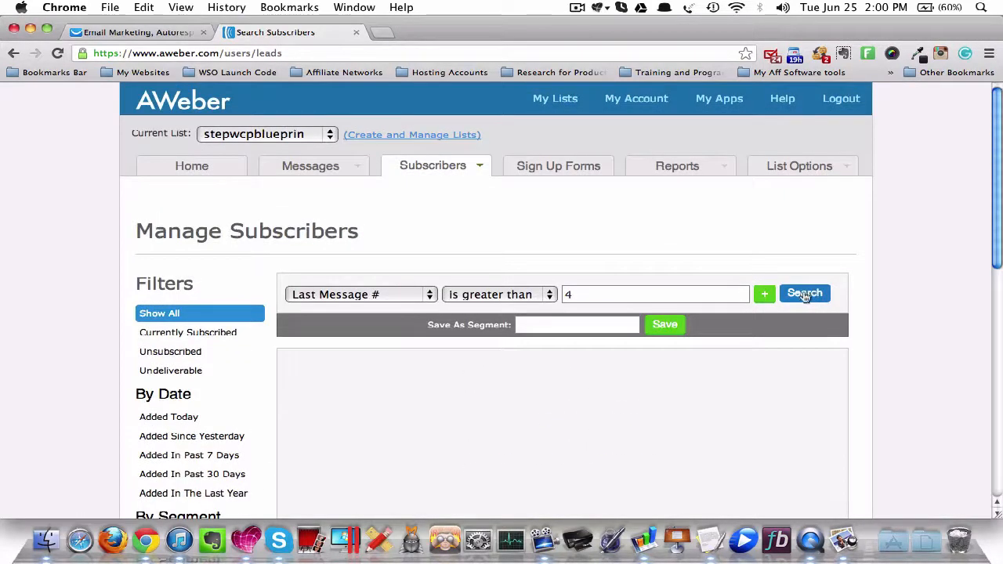
- Save the search as a segment named "subs in followup"
left_click(580, 327)
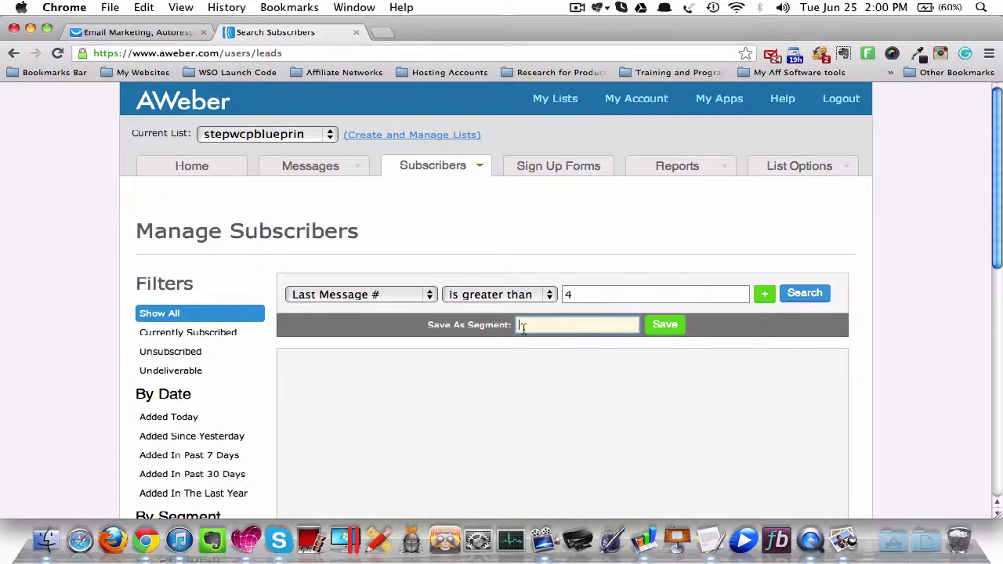
type("subs in followup")
left_click_drag(576, 295, 563, 298)
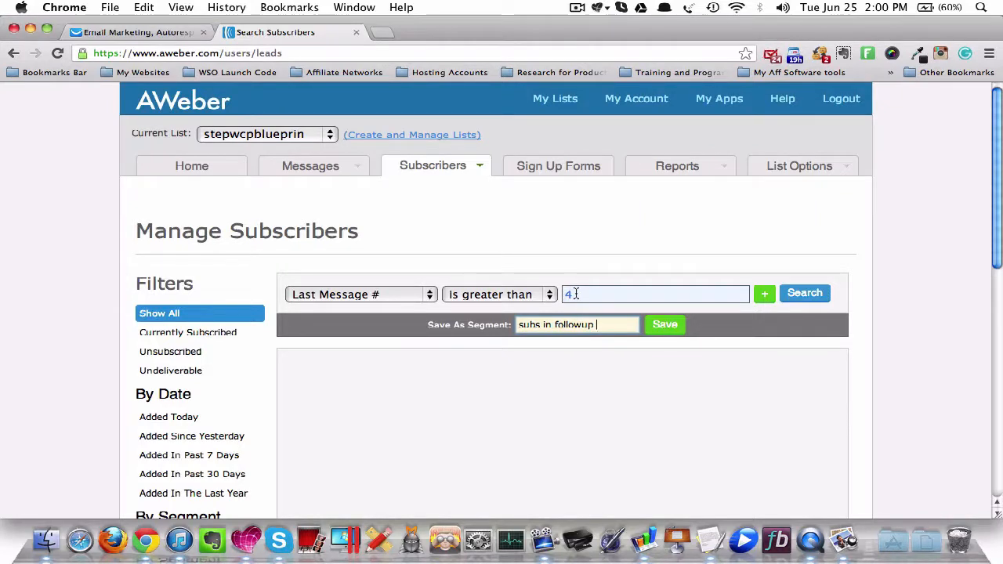
left_click(589, 325)
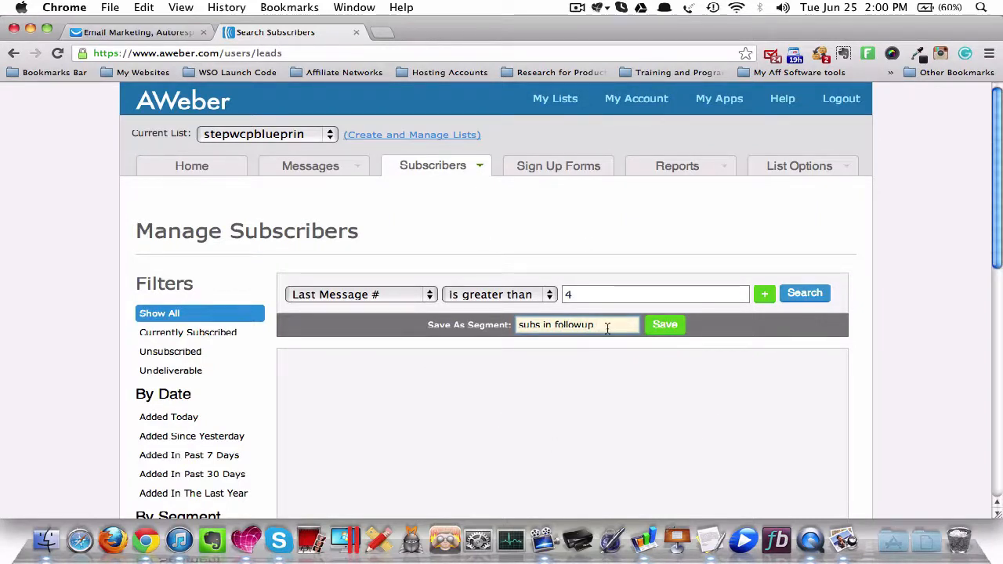
type("f")
left_click(663, 324)
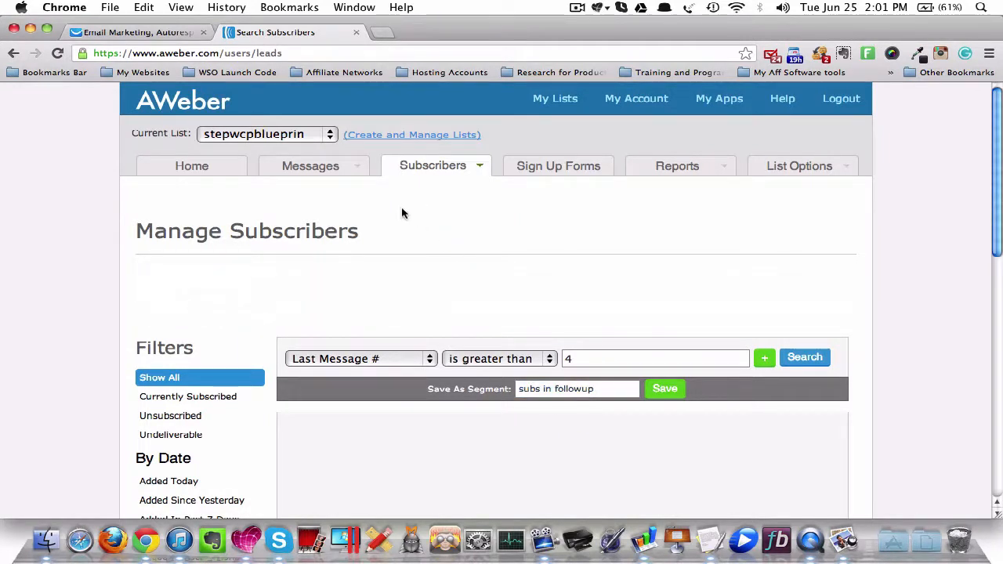
- Create a new broadcast message for the list and apply the preselected template to it
mouse_move(316, 169)
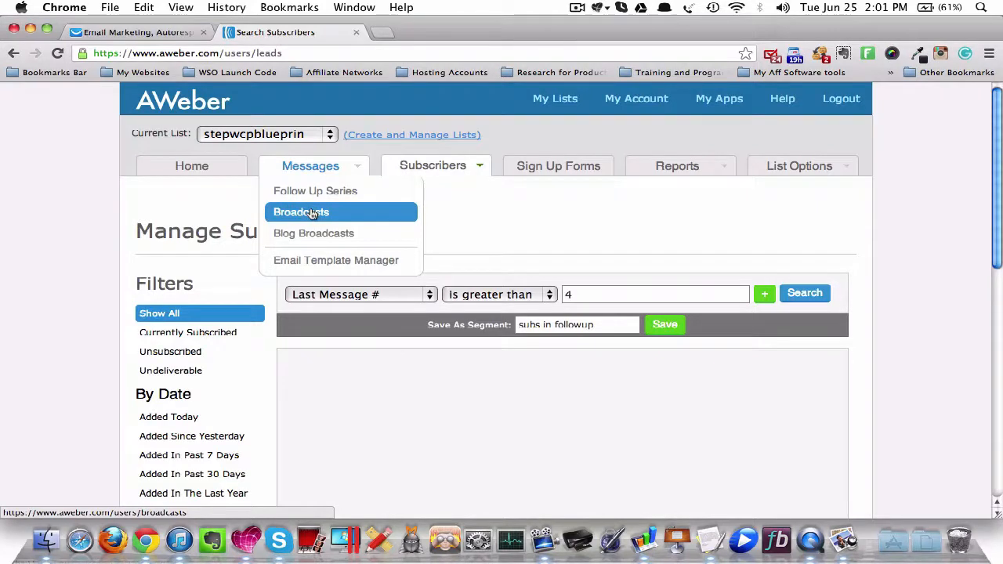
left_click(312, 213)
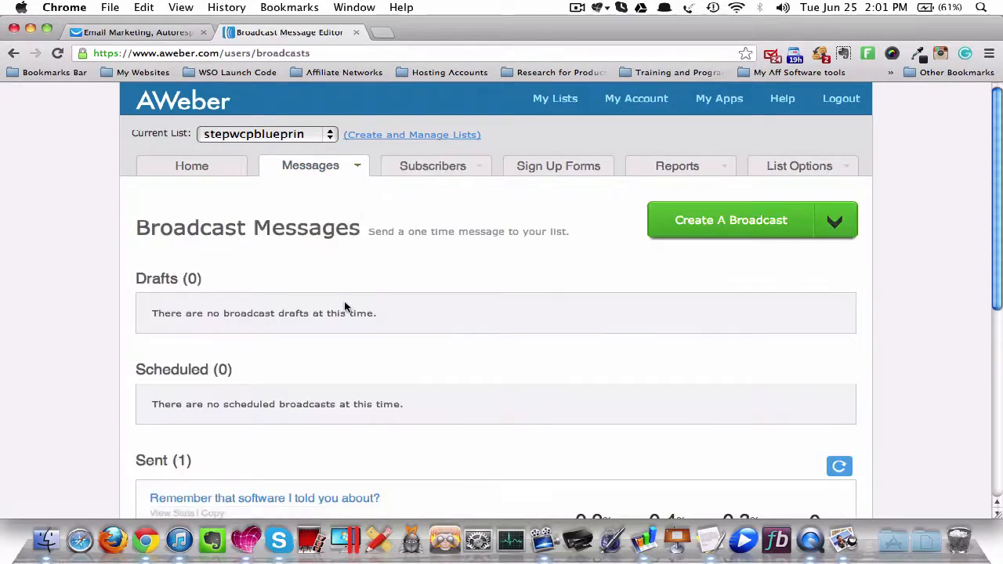
left_click(693, 217)
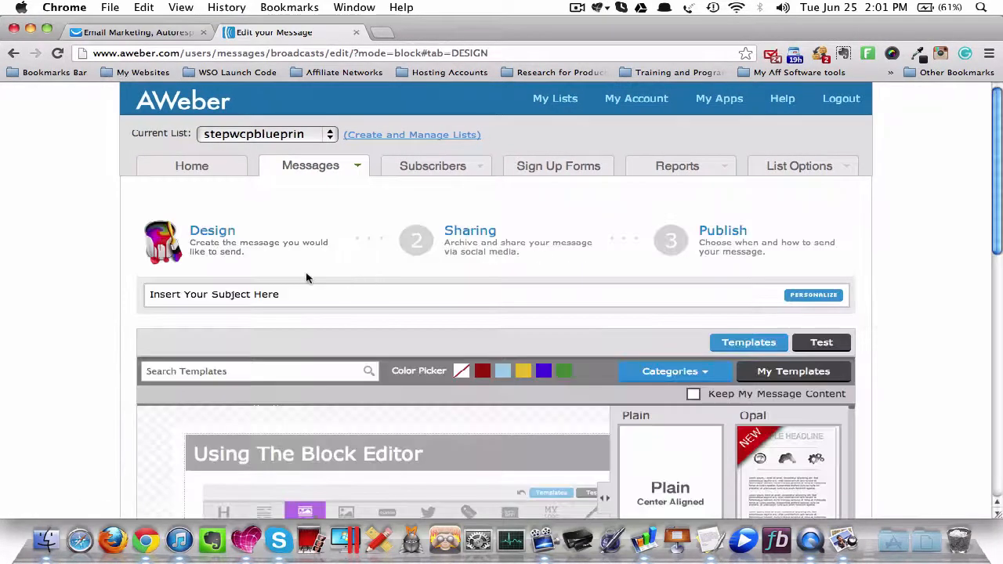
scroll(313, 295, "down", 5)
scroll(345, 292, "down", 5)
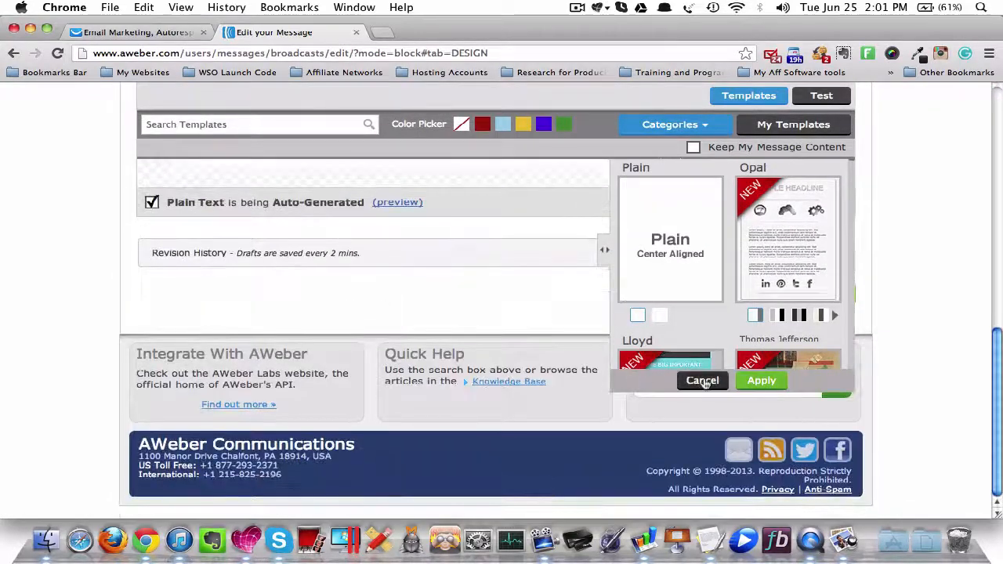
left_click(750, 381)
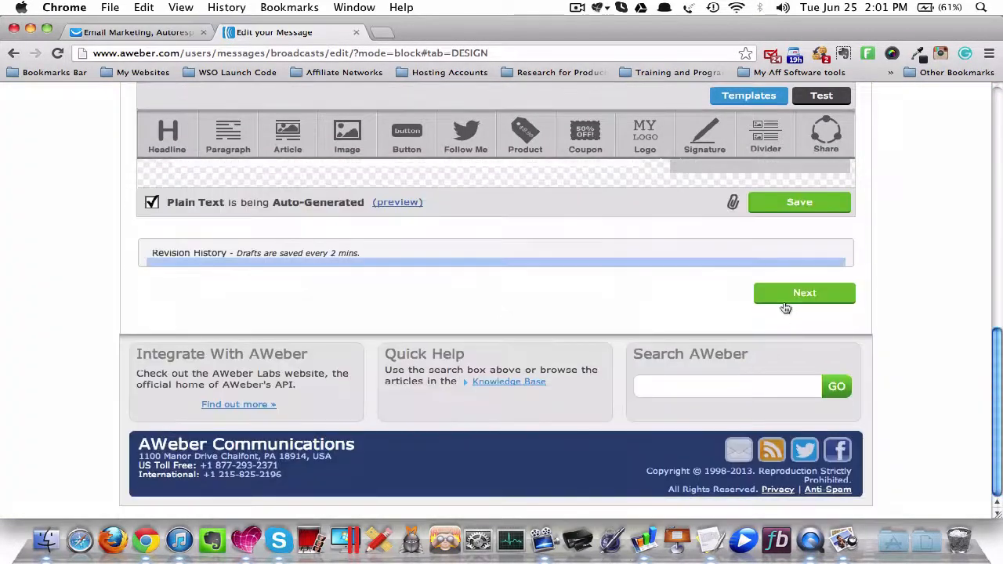
- Advance the broadcast past the Sharing settings, left as they are, to the Publish stage
left_click(789, 295)
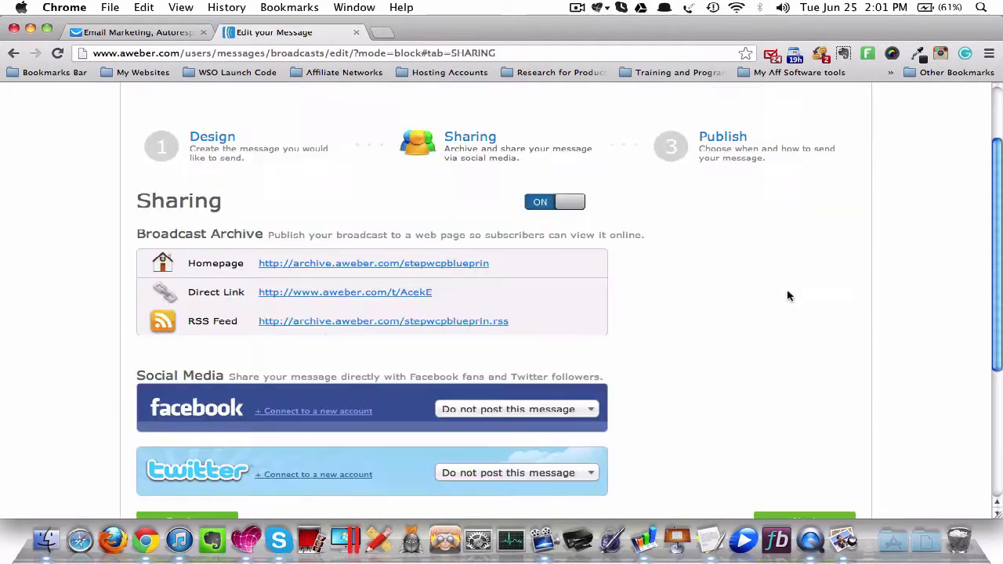
scroll(788, 293, "down", 5)
left_click(770, 361)
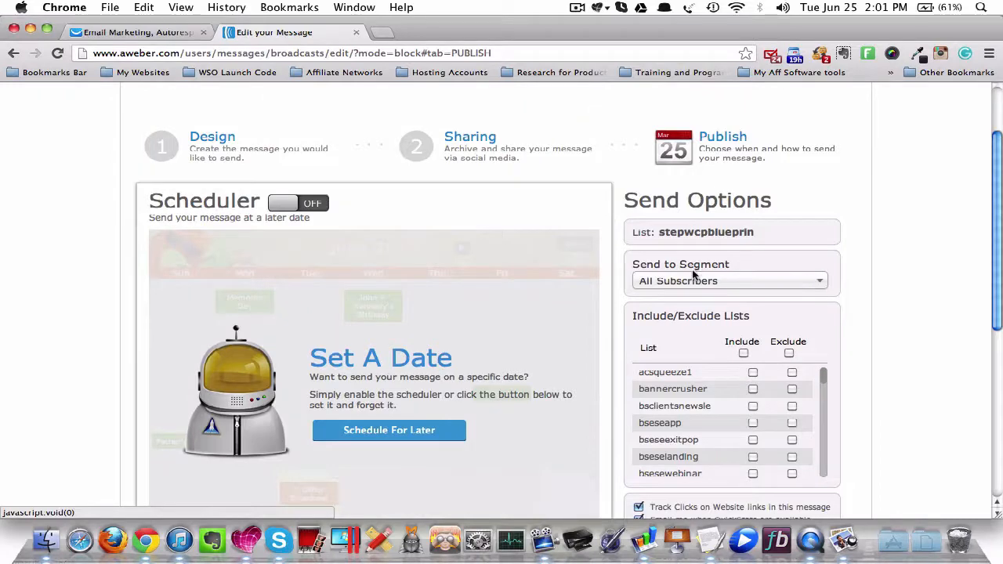
- Look through the segments the broadcast can be sent to, leaving All Subscribers selected
left_click(773, 288)
scroll(729, 353, "down", 2)
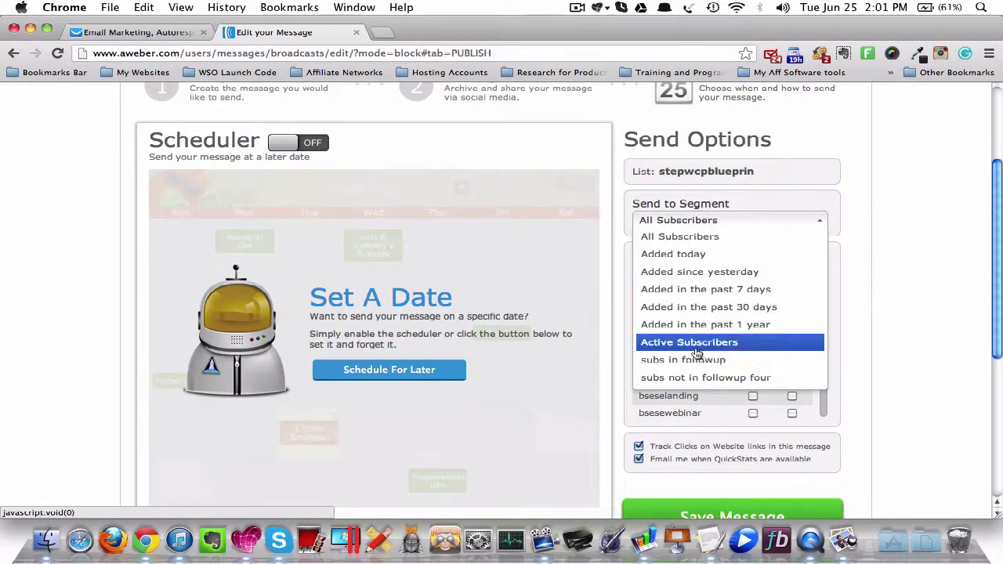
left_click(878, 258)
scroll(877, 259, "up", 3)
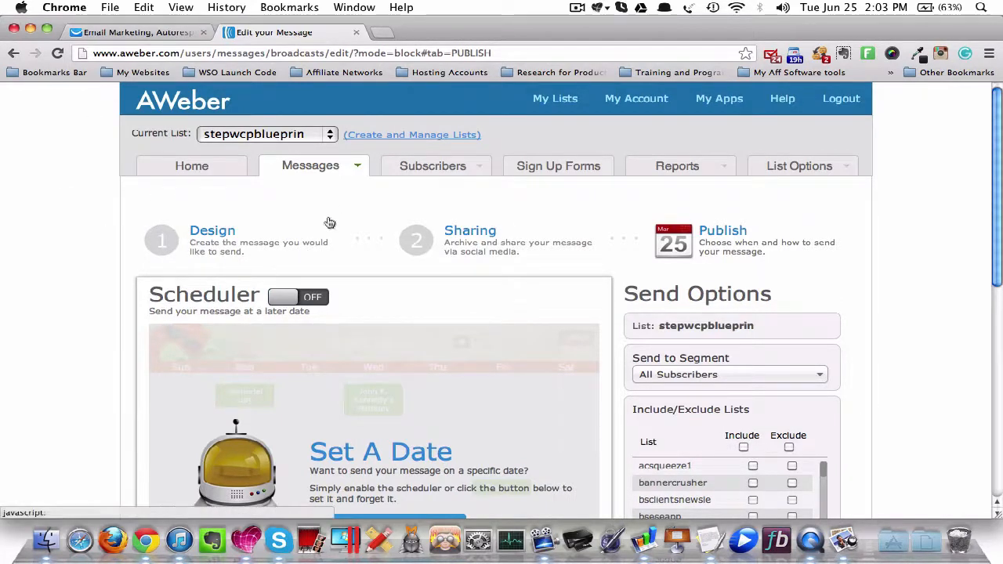
- Check the list the broadcast belongs to and its send options, keeping stepwcpblueprin as the current list
left_click(226, 135)
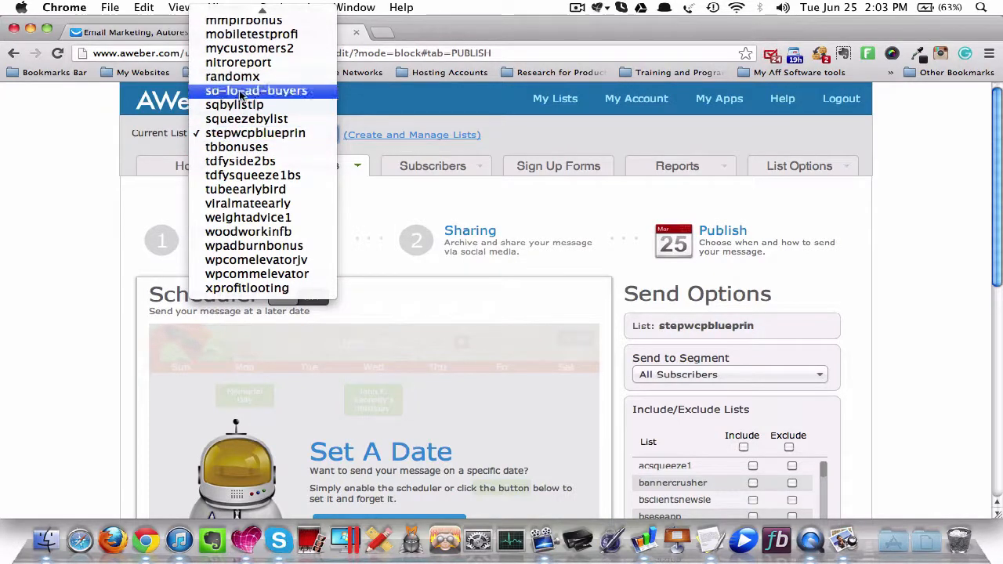
left_click(241, 133)
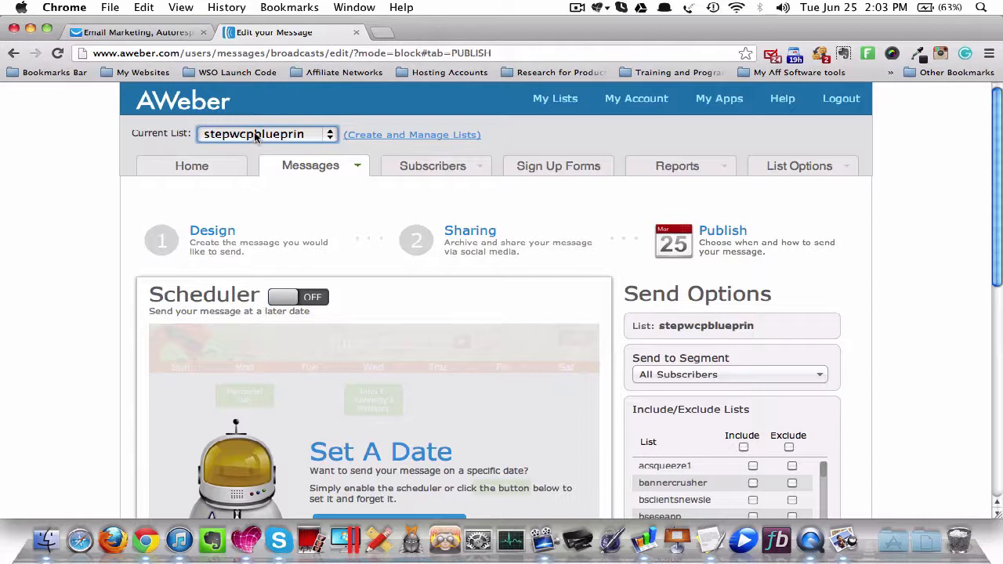
left_click(108, 164)
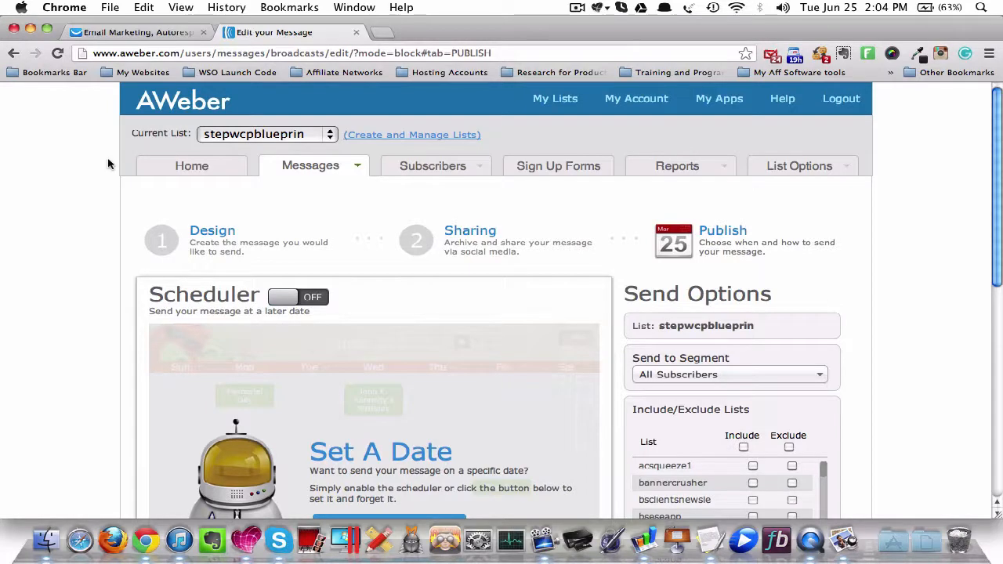
scroll(86, 165, "down", 3)
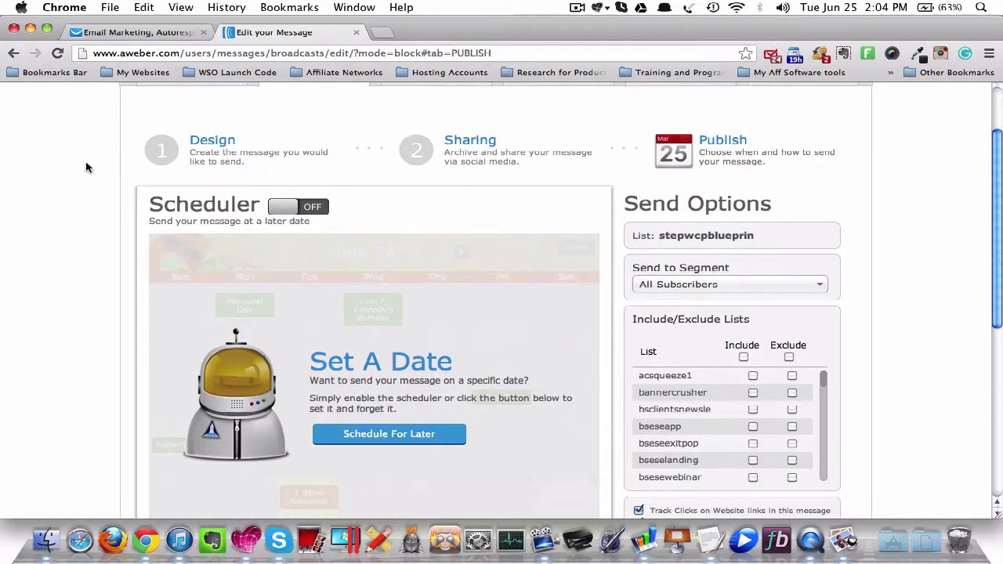
scroll(88, 167, "up", 2)
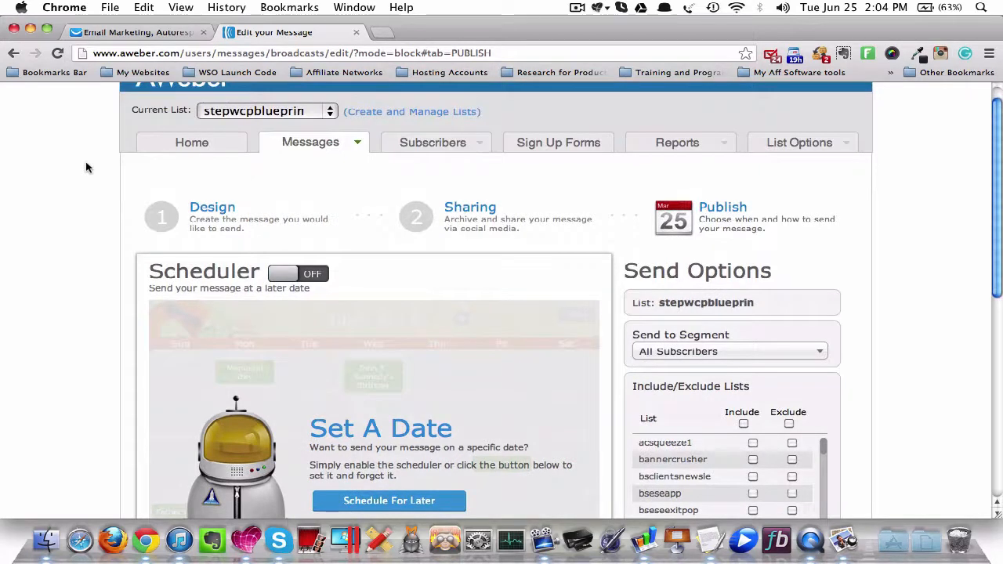
- Switch to GetResponse and set the contact search's contacts filter to include those receiving and not receiving autoresponders
left_click(123, 35)
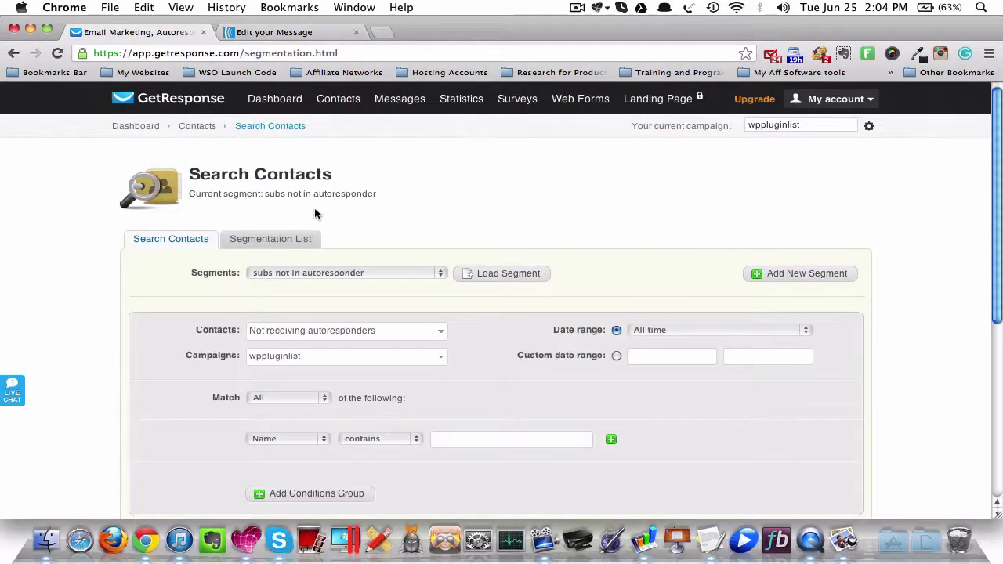
scroll(302, 316, "down", 1)
left_click(302, 316)
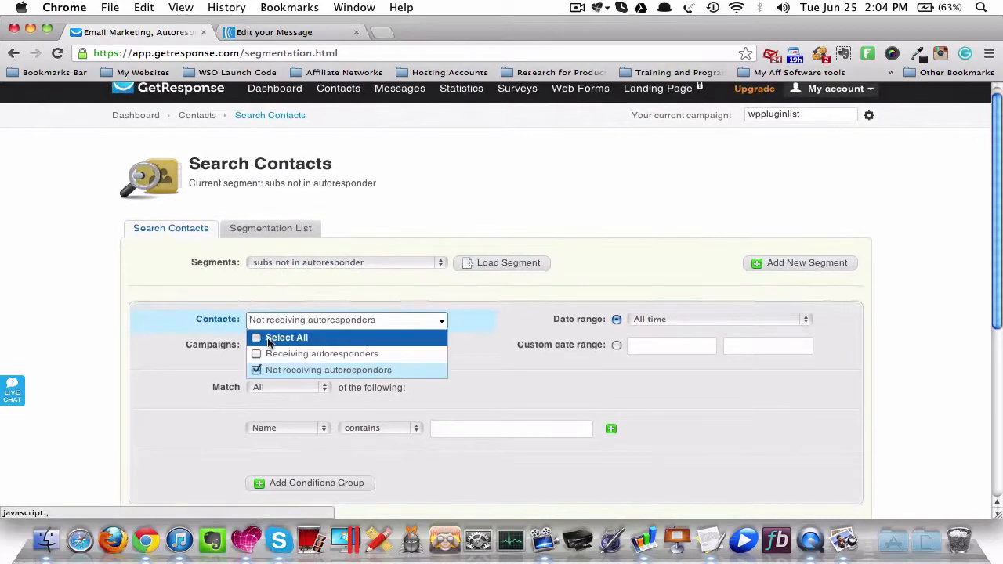
left_click(274, 336)
scroll(321, 93, "up", 1)
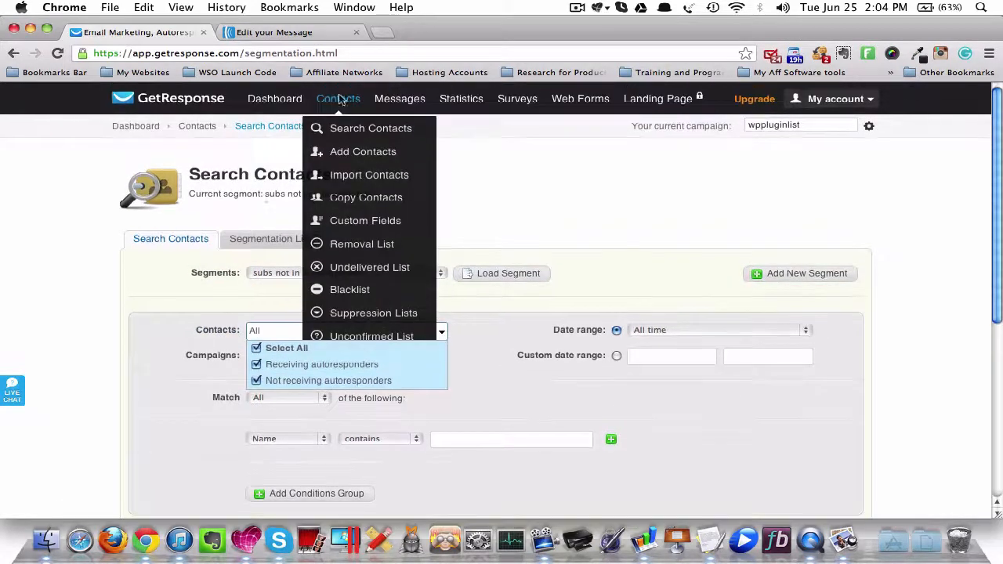
left_click(172, 290)
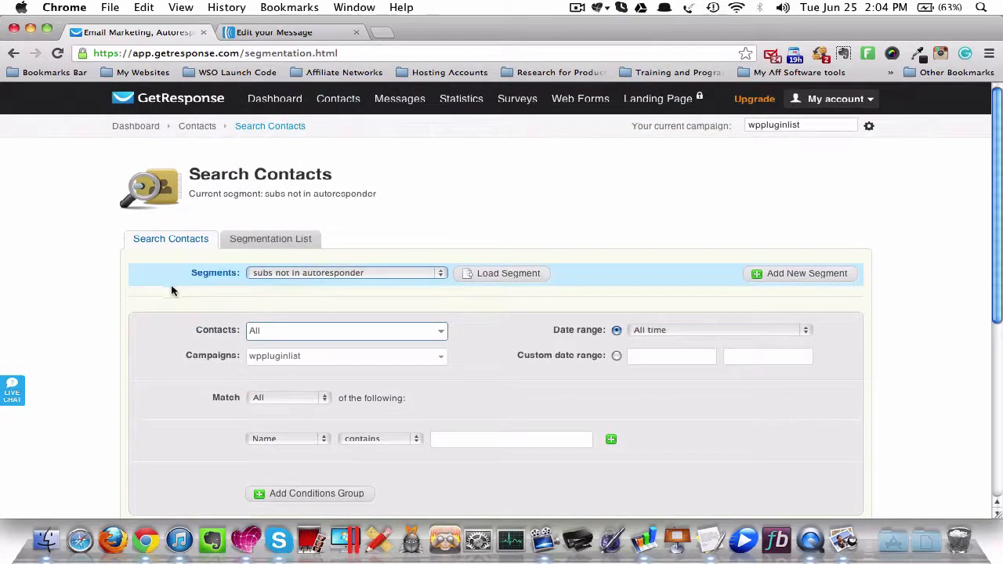
- Start a new, empty segment in the GetResponse contact search
left_click(380, 274)
left_click(377, 260)
left_click(758, 272)
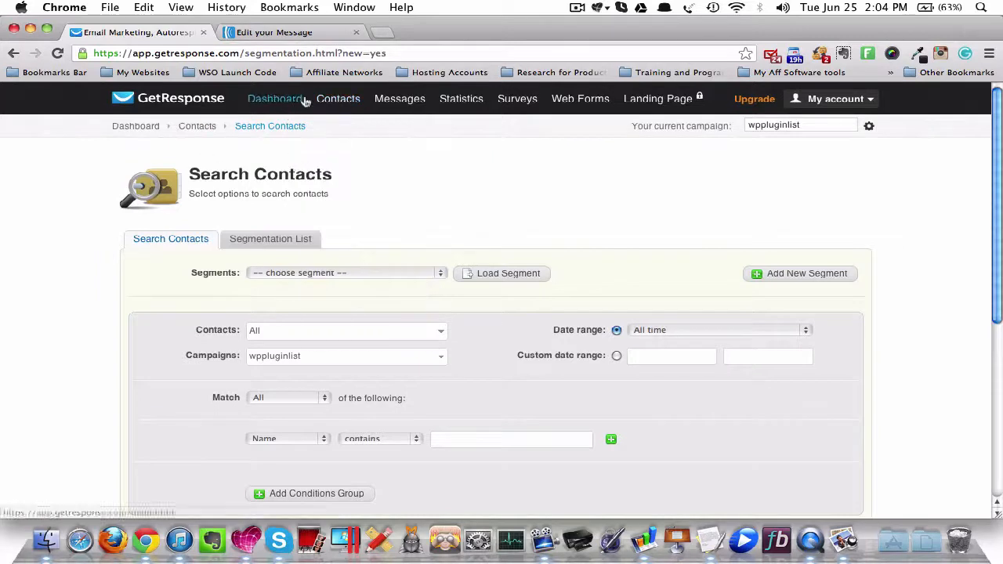
mouse_move(339, 98)
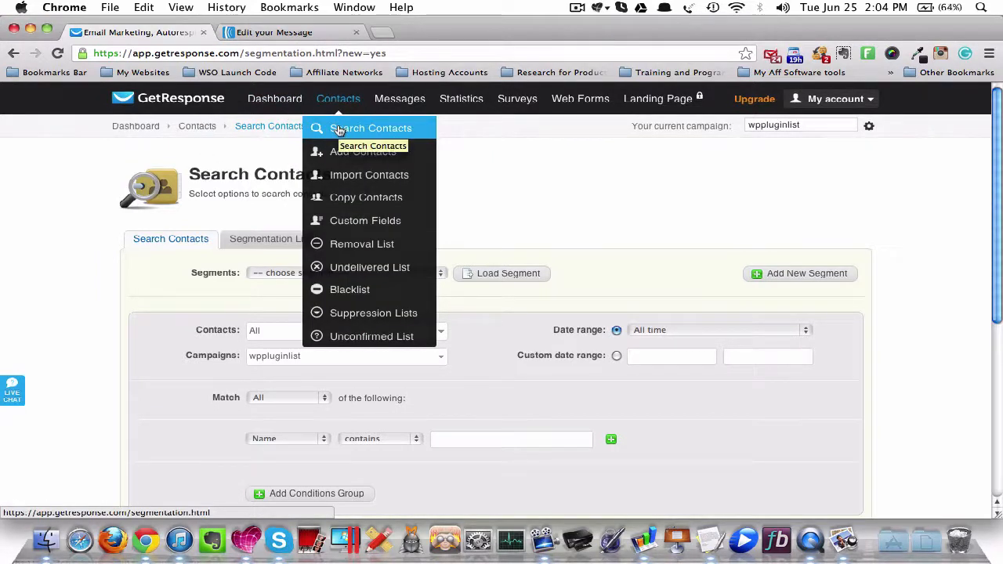
- Look through the campaigns that can be included in the new segment
scroll(82, 209, "down", 3)
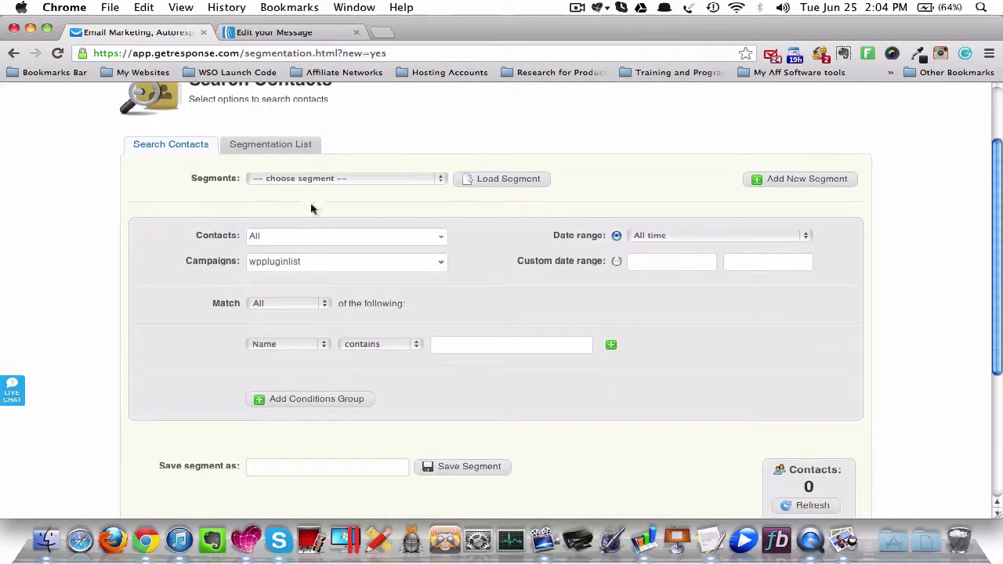
left_click(297, 268)
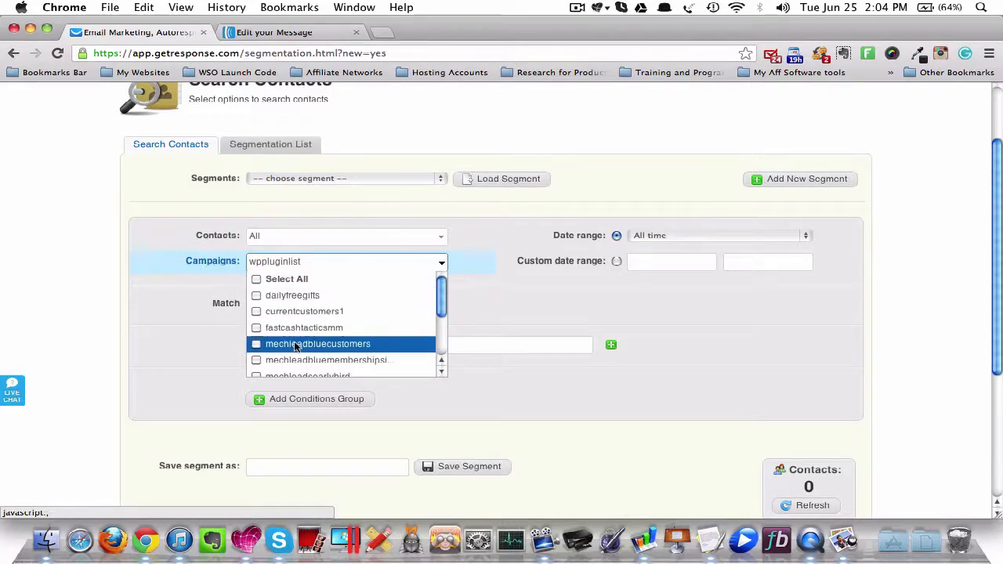
scroll(294, 342, "down", 5)
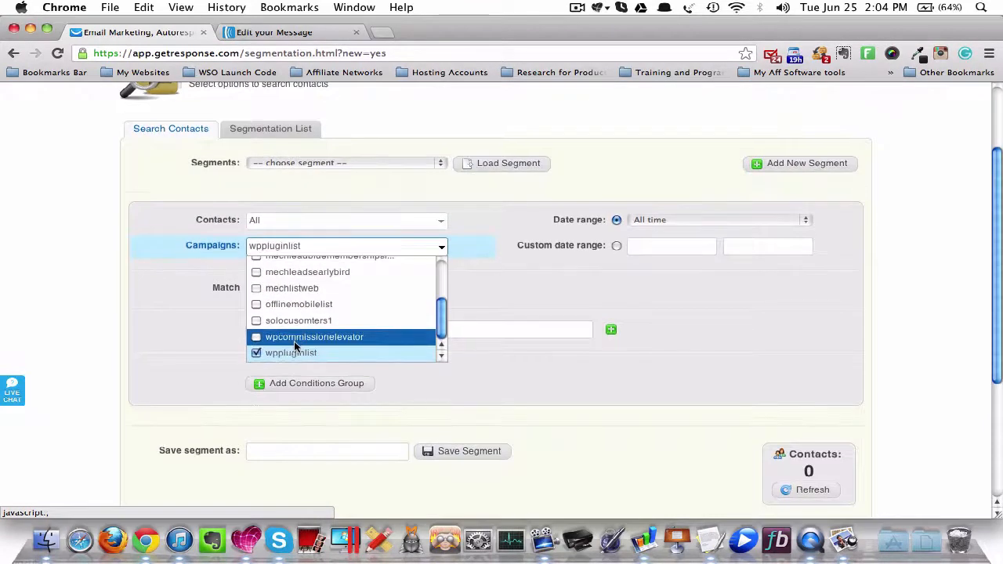
scroll(294, 342, "up", 6)
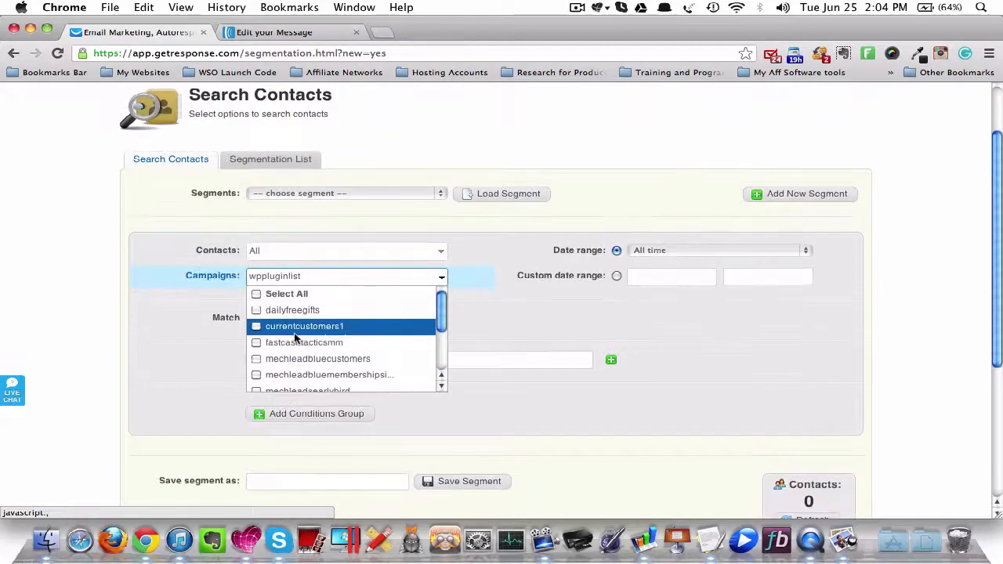
scroll(295, 320, "down", 3)
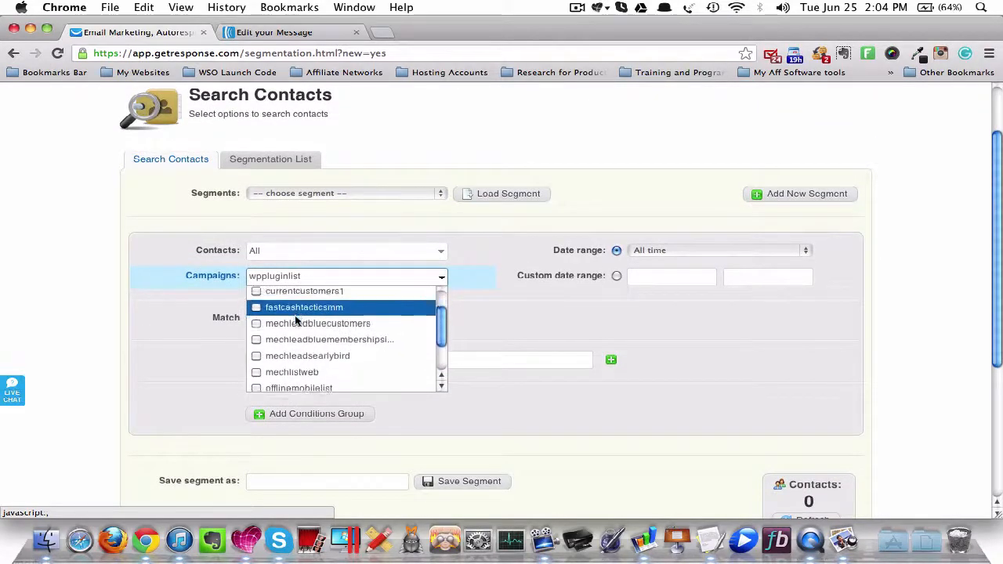
scroll(295, 320, "up", 4)
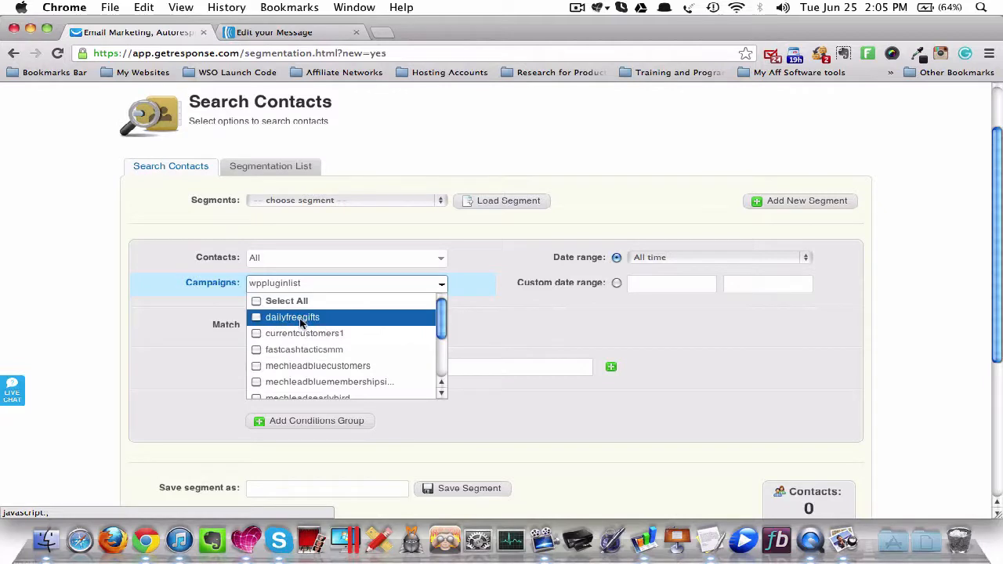
- Try adding the campaigns currentcustomers1, fastcashtacticsmm and mechleadbluecustomers to the segment, and deselect them again
left_click(298, 337)
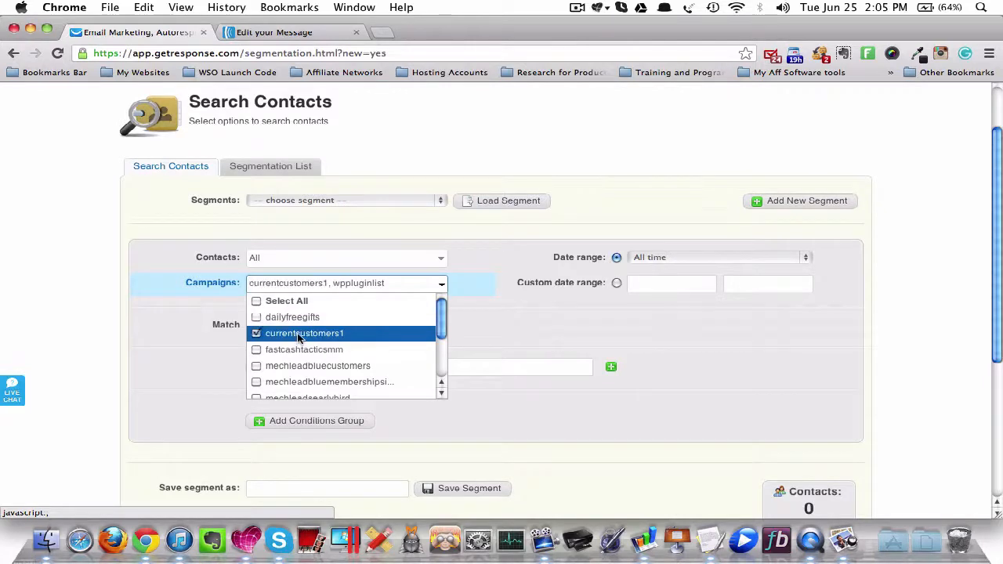
left_click(299, 349)
left_click(299, 366)
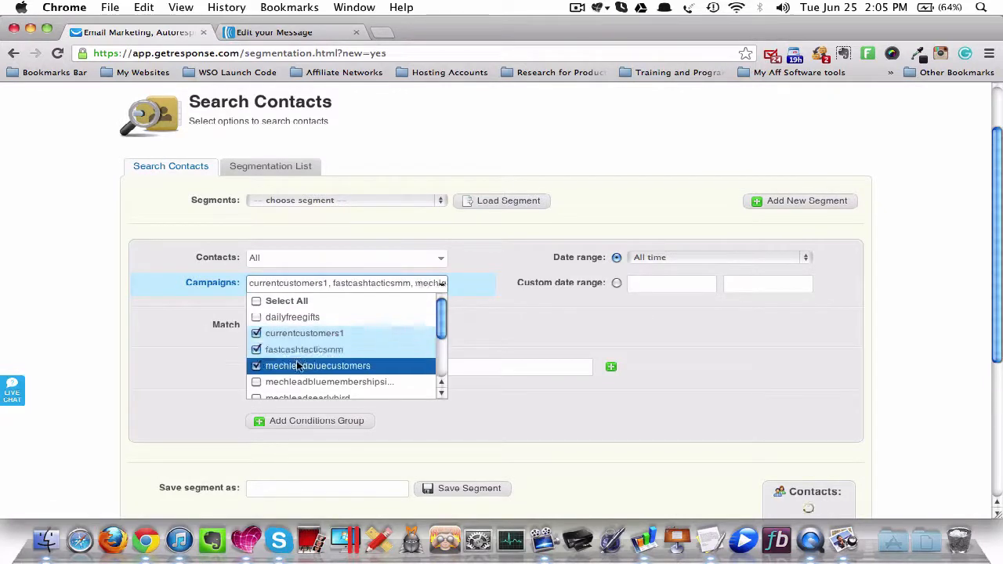
left_click(298, 366)
left_click(298, 349)
left_click(299, 334)
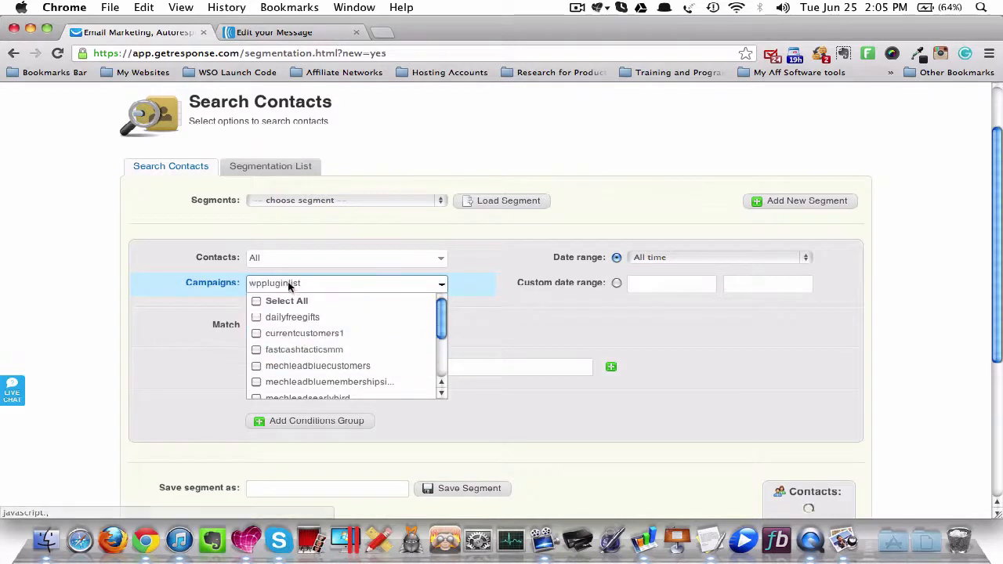
- Review the rest of the campaign choices and close them with only wppluginlist selected
scroll(281, 358, "down", 1)
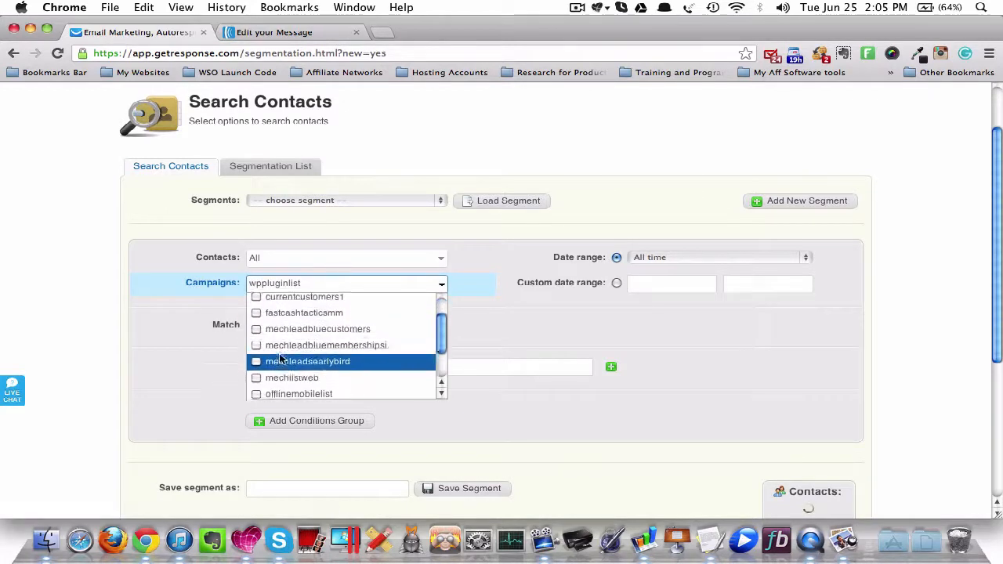
scroll(280, 358, "down", 5)
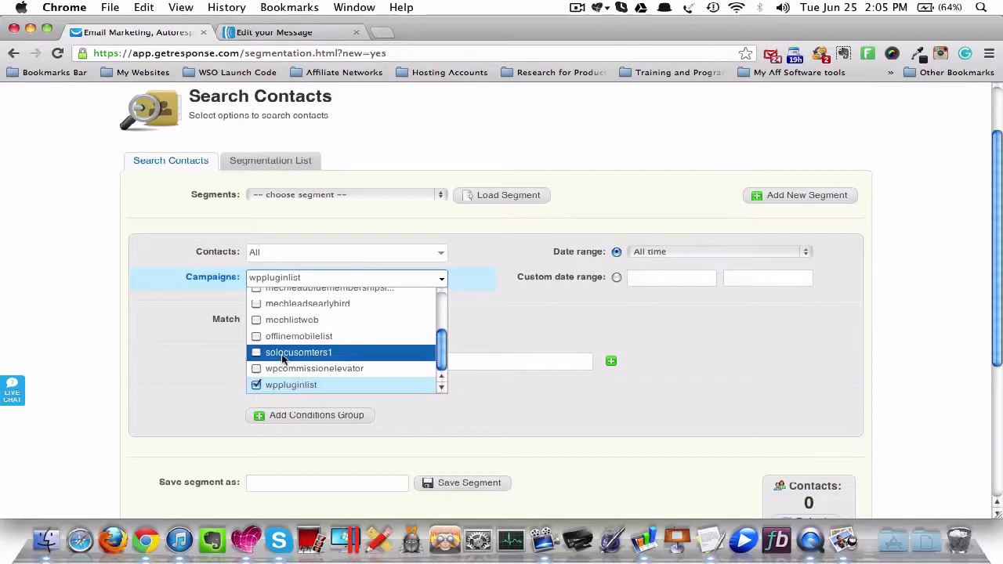
scroll(282, 358, "up", 4)
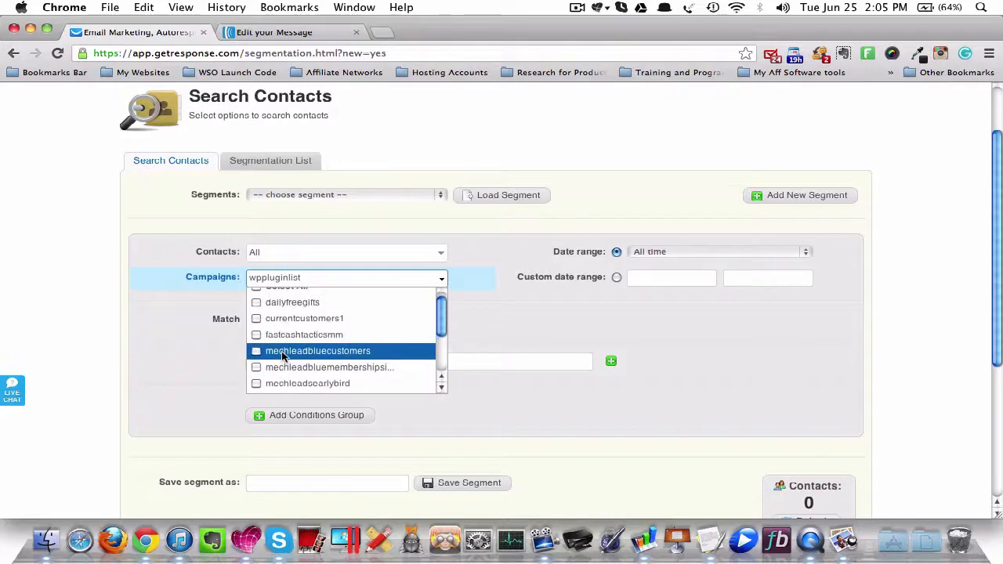
left_click(191, 298)
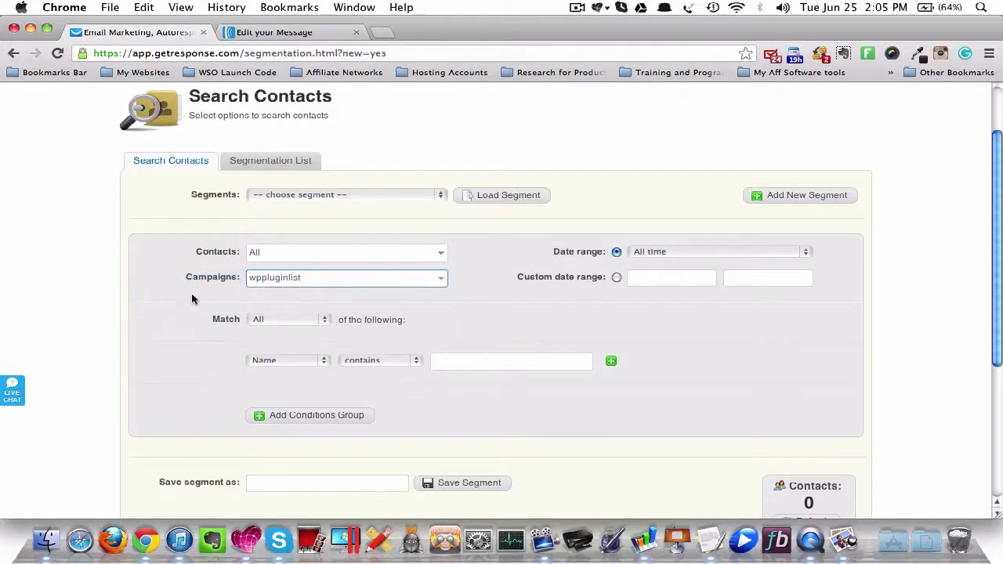
- Limit the segment's contacts to those not receiving autoresponders
left_click(276, 253)
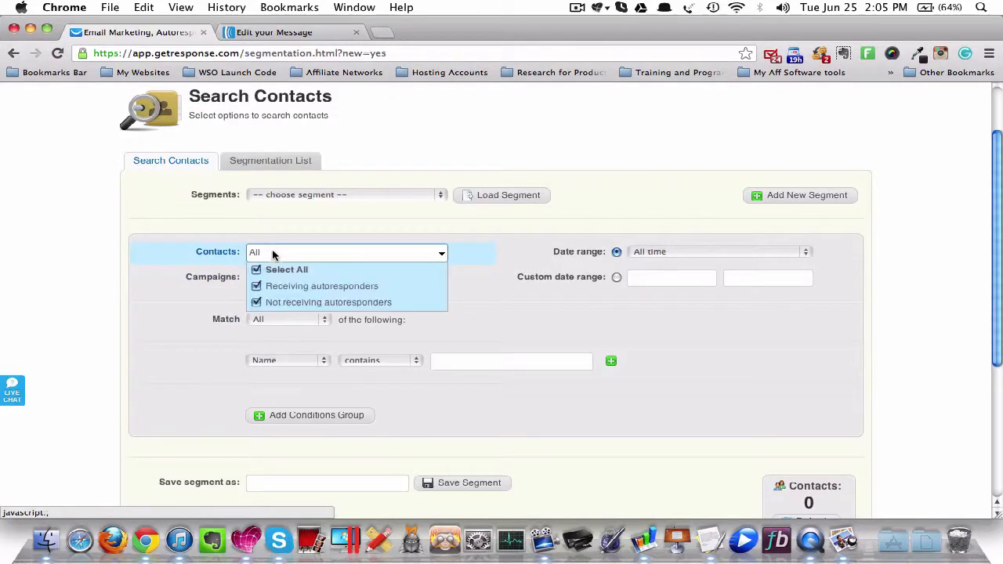
left_click(257, 287)
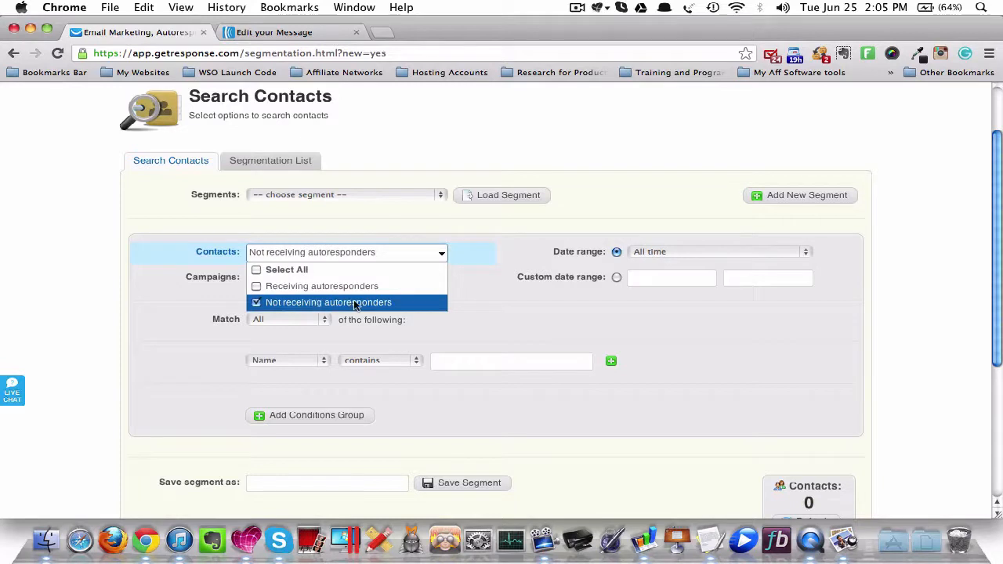
left_click(155, 327)
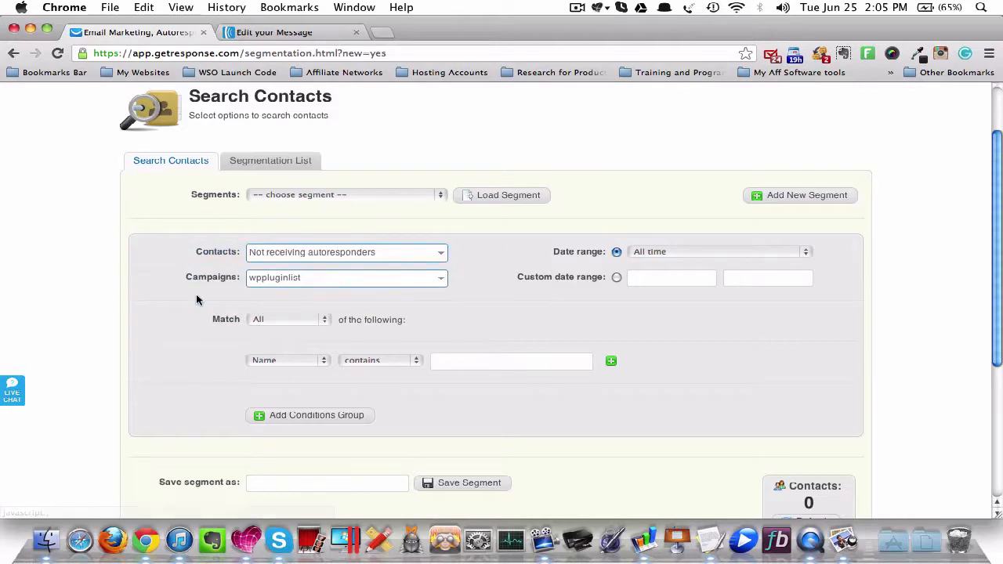
- Enter "subs not in autoresponders" as the name for saving the segment
scroll(196, 297, "down", 1)
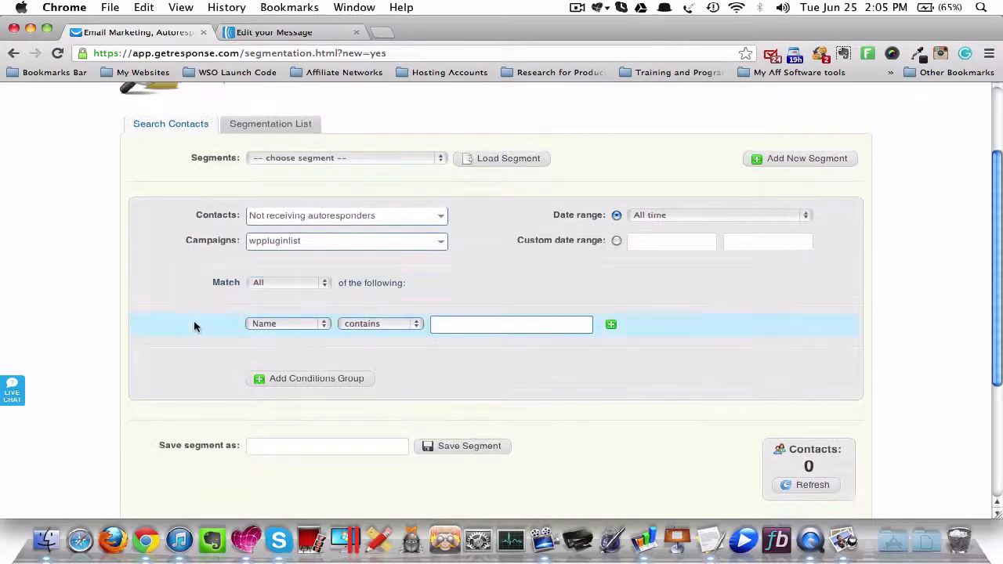
scroll(195, 323, "down", 1)
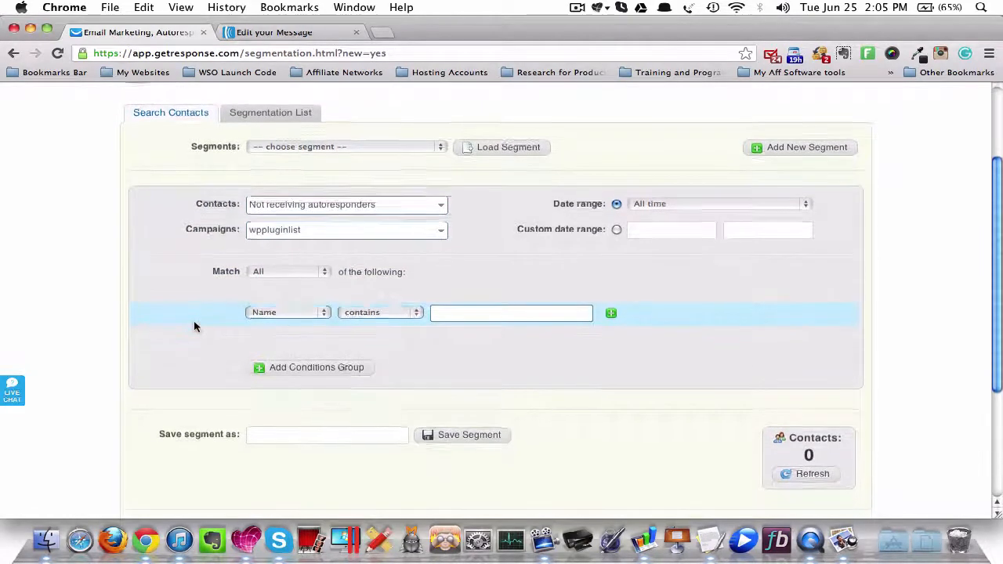
left_click(341, 431)
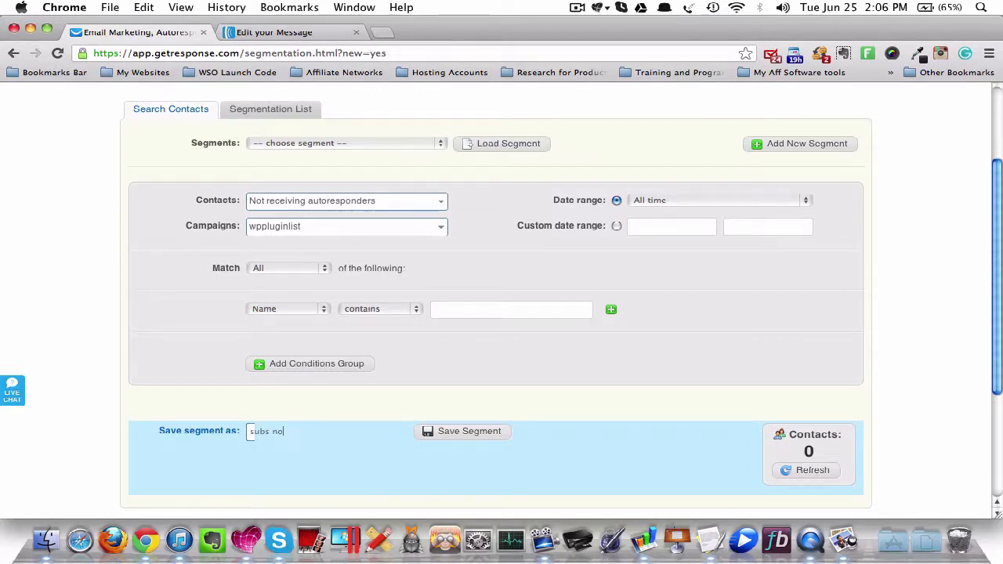
type("subs not in autoresponders")
- Create a newsletter with the New Email Creator and open its message name for editing
scroll(307, 427, "up", 1)
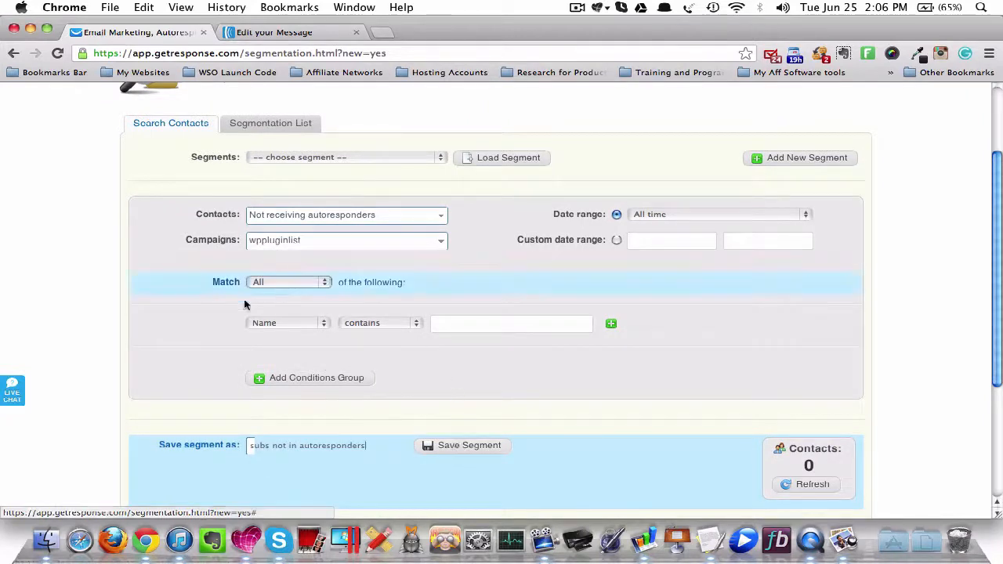
scroll(269, 153, "up", 3)
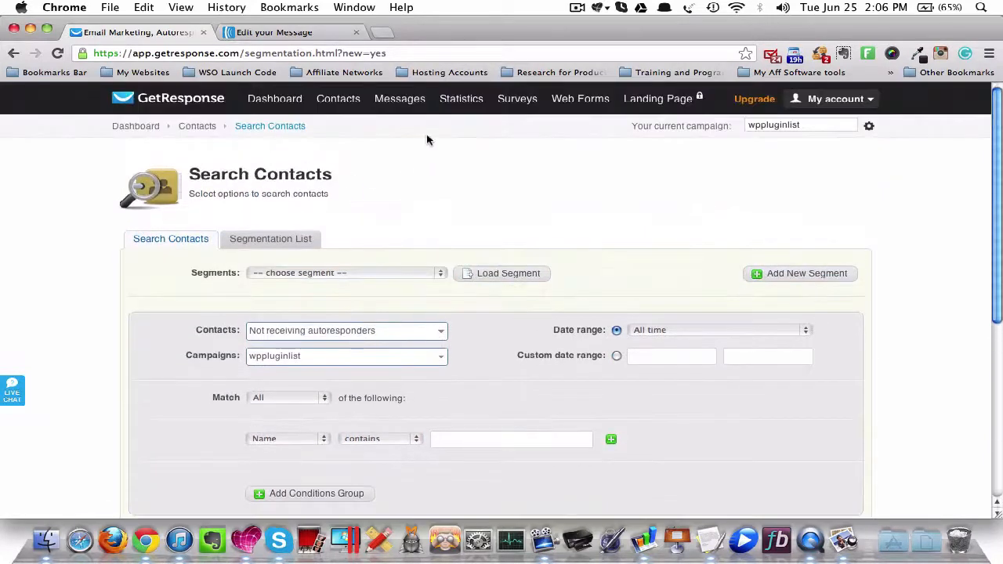
mouse_move(394, 103)
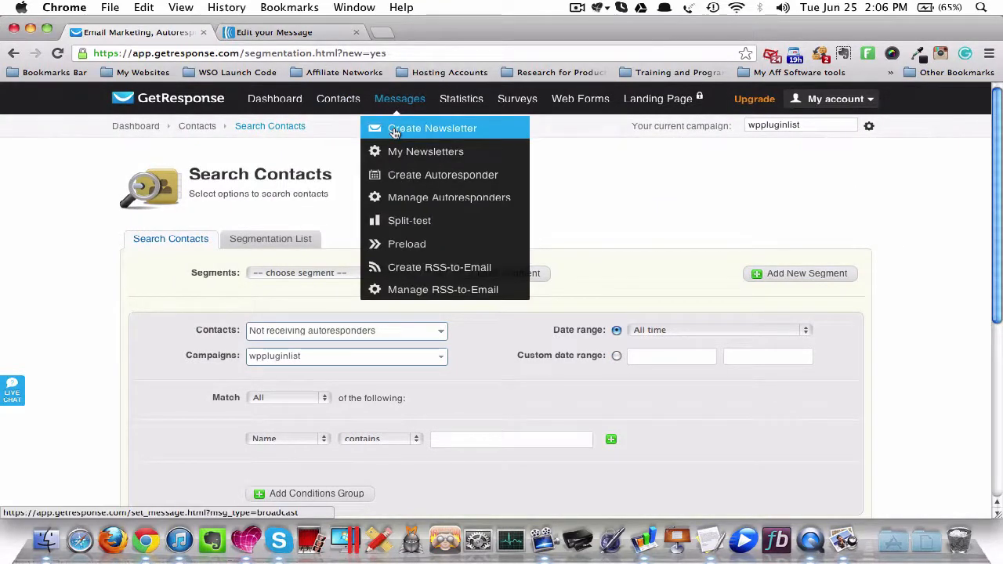
left_click(394, 131)
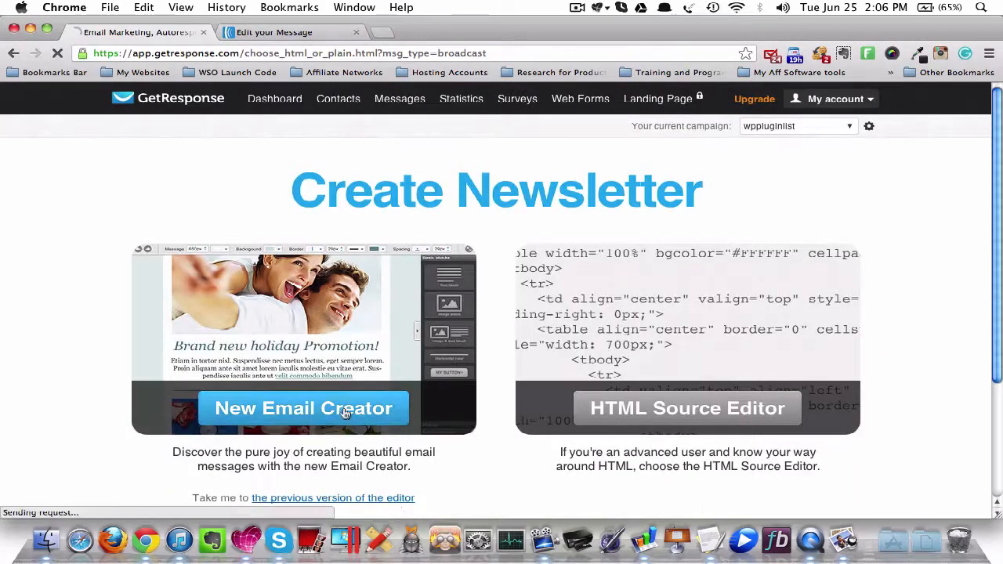
left_click(345, 413)
left_click(408, 189)
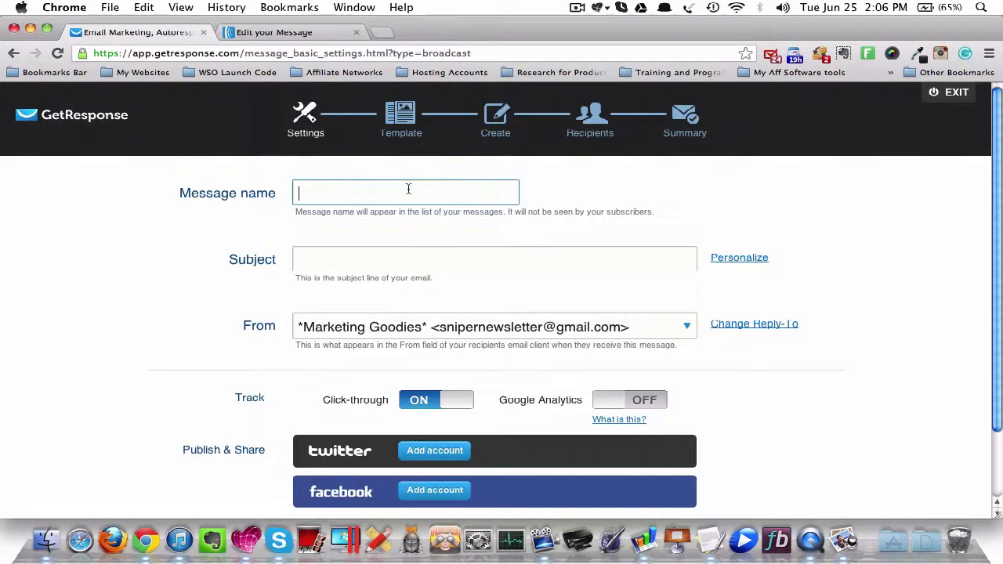
- Enter "f" as the newsletter's message name and try to continue to the template choice
type("f")
left_click(884, 309)
scroll(882, 328, "down", 2)
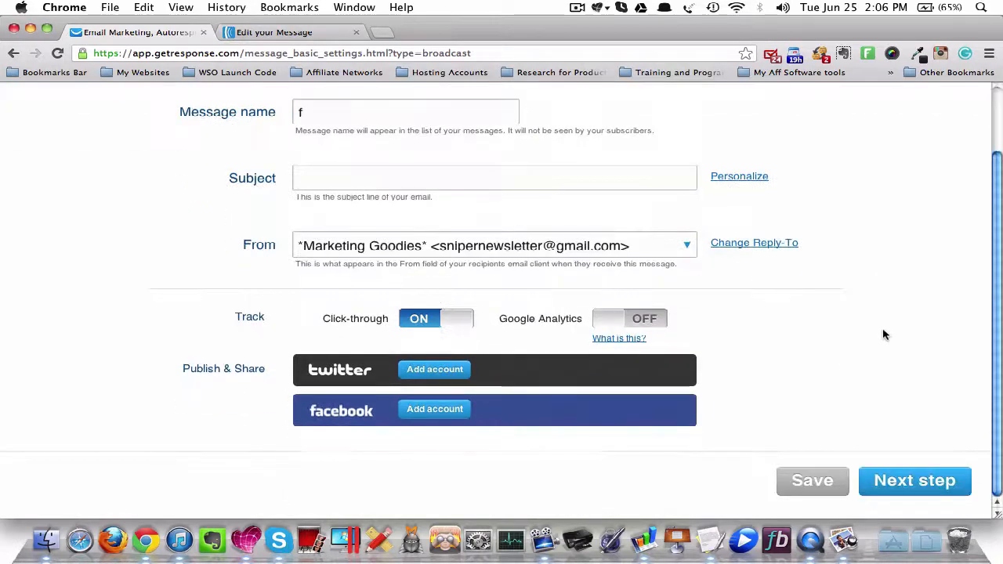
left_click(915, 481)
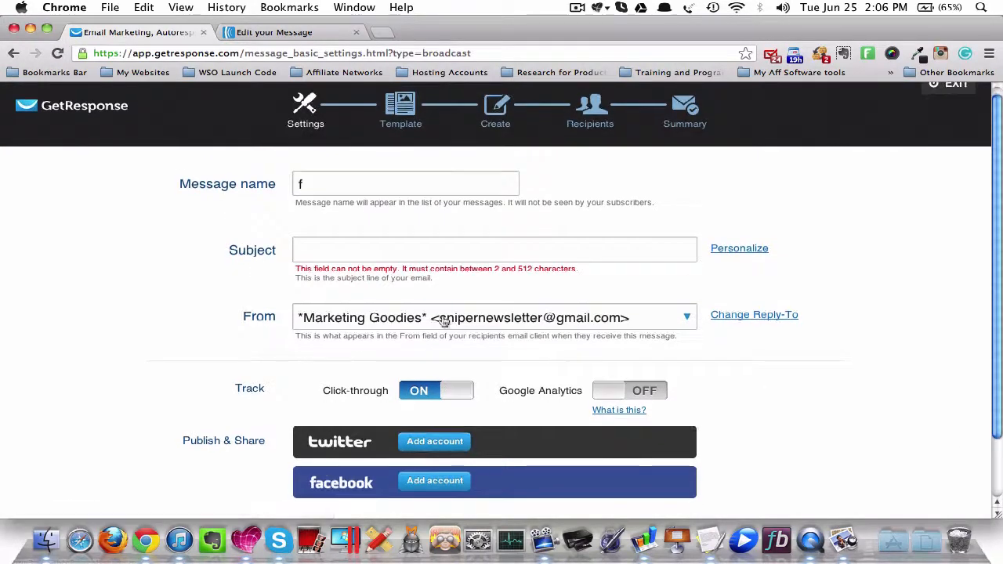
- Enter "f" as the newsletter's subject and try again to continue to the template choice
left_click(427, 262)
type("f")
left_click(813, 264)
scroll(901, 445, "down", 2)
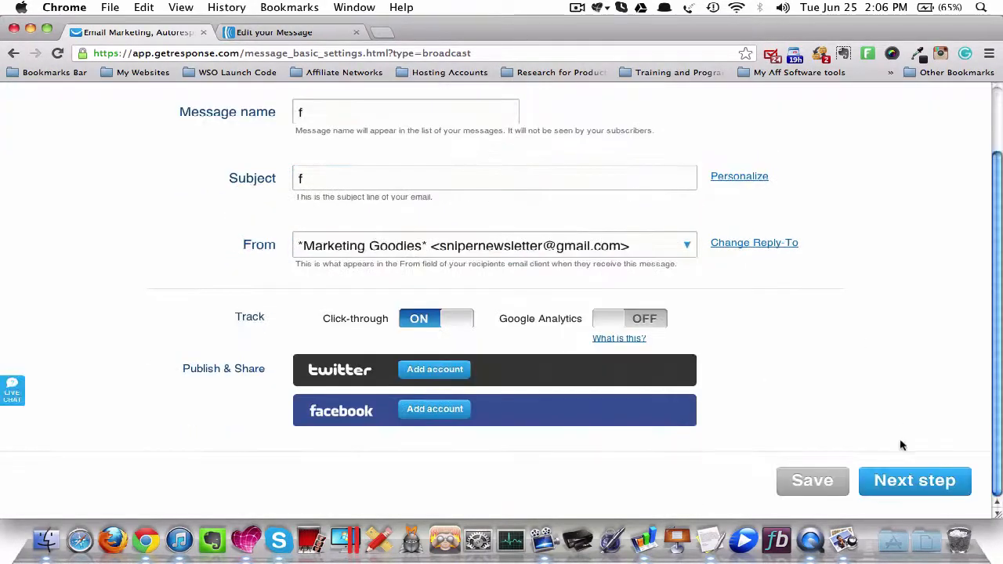
left_click(911, 481)
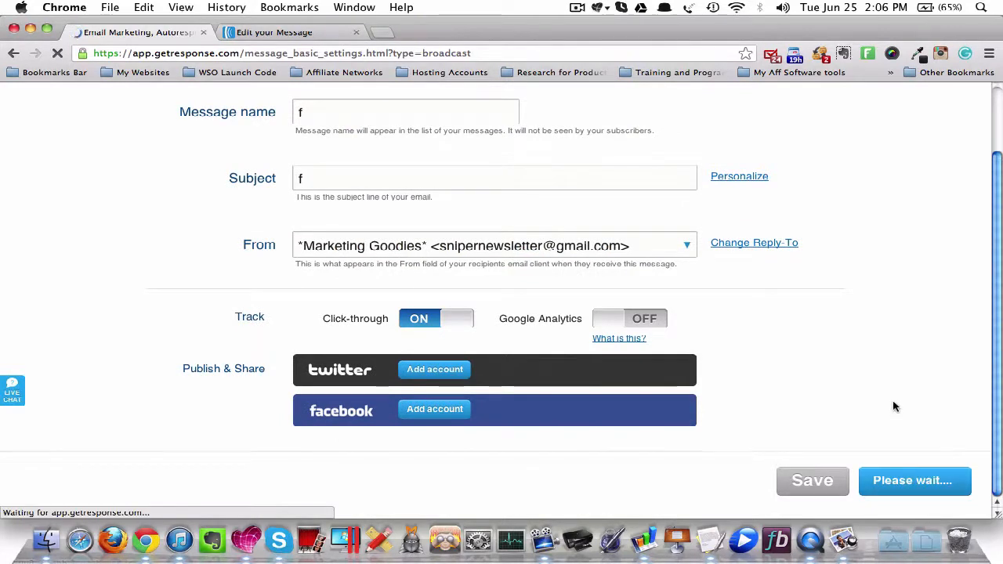
- Extend the subject to "fdfdf" and continue to the template choice
left_click(440, 267)
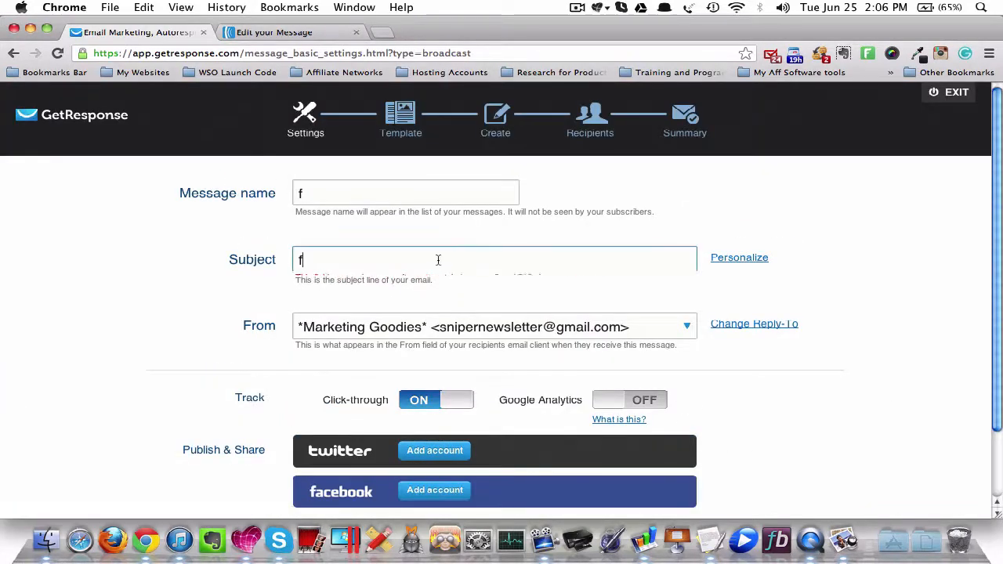
type("dfdf")
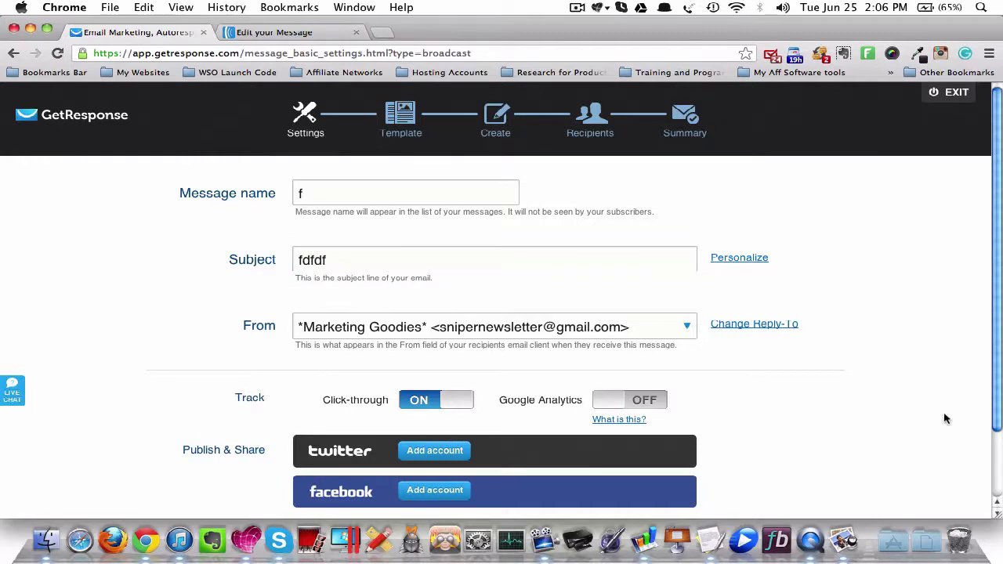
scroll(944, 419, "down", 2)
left_click(895, 495)
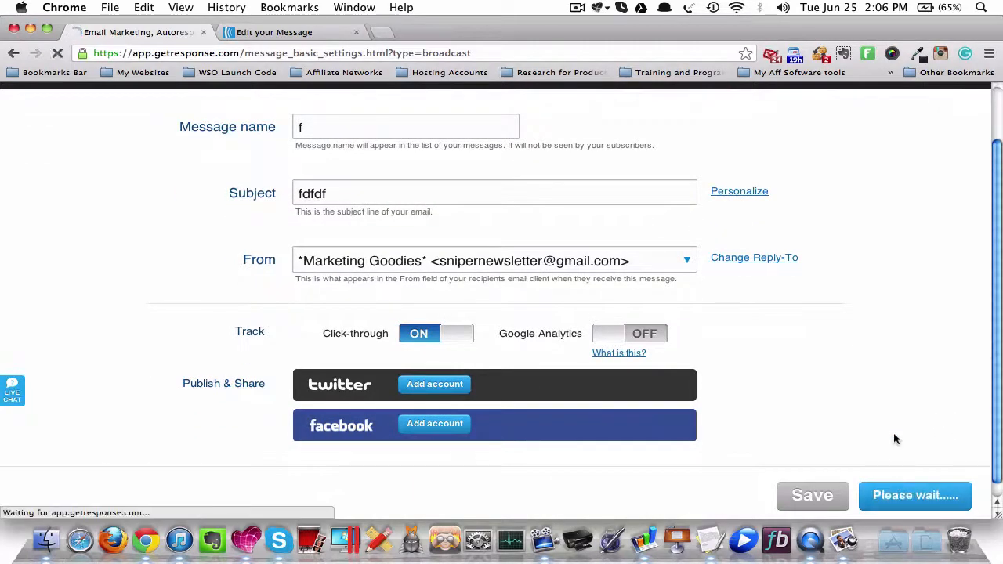
- Choose the Office Loft Blue template for the newsletter and continue past the message design to the recipients
scroll(888, 458, "down", 8)
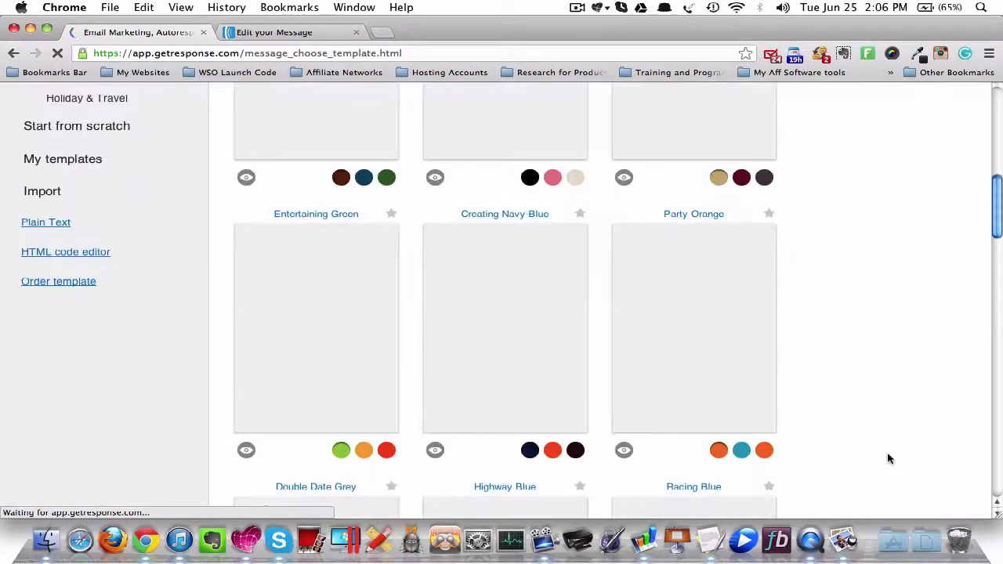
scroll(888, 459, "up", 8)
left_click(336, 333)
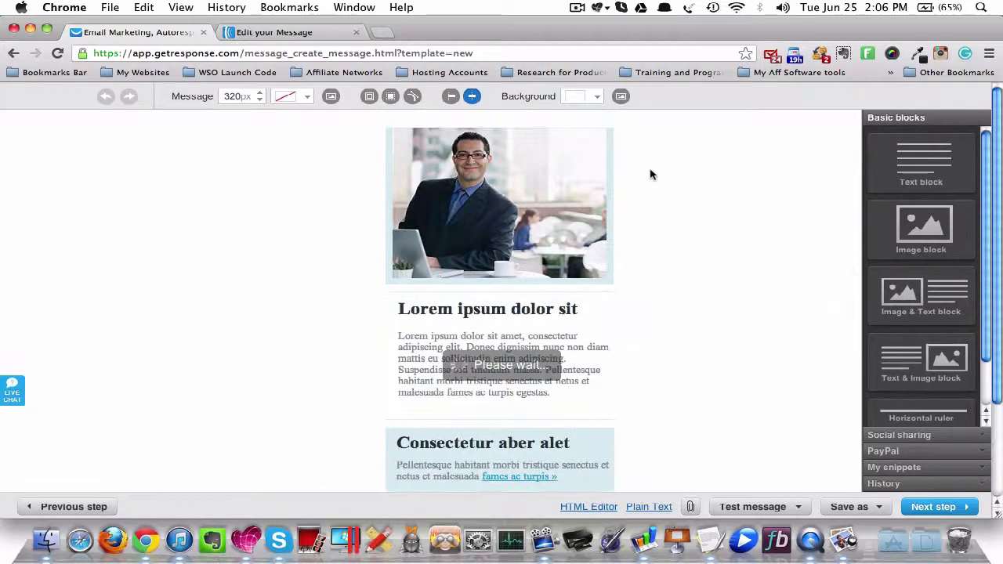
left_click(916, 502)
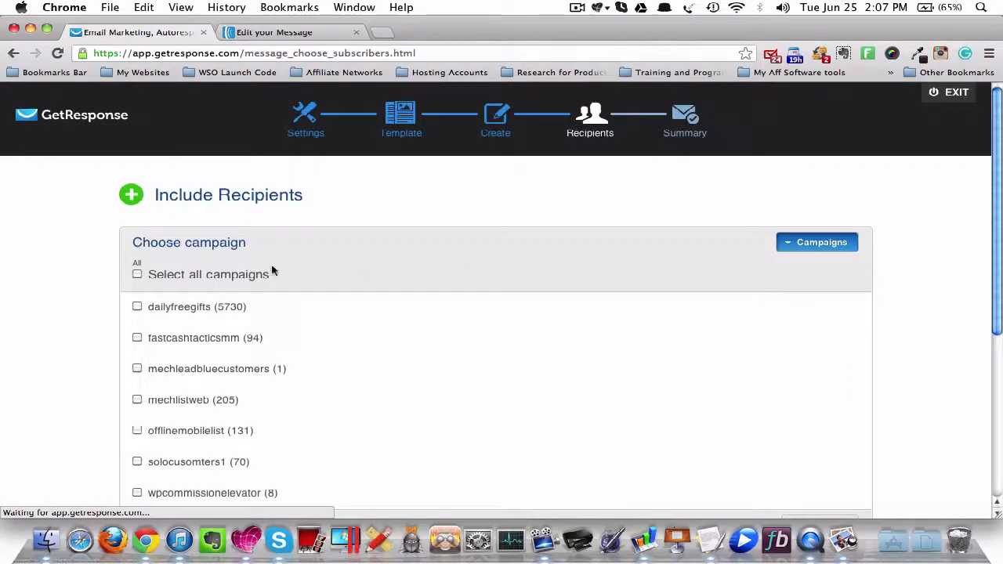
- Expand the segment choices under Include Recipients and find "subs not in autoresponder" among the saved segments
scroll(156, 337, "down", 5)
scroll(157, 337, "up", 5)
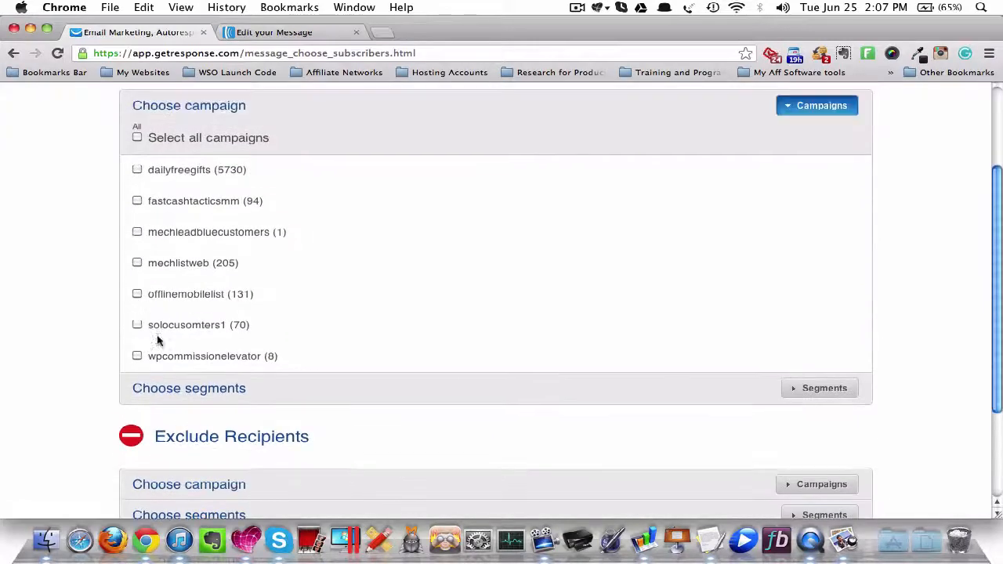
scroll(156, 337, "down", 6)
scroll(156, 338, "down", 1)
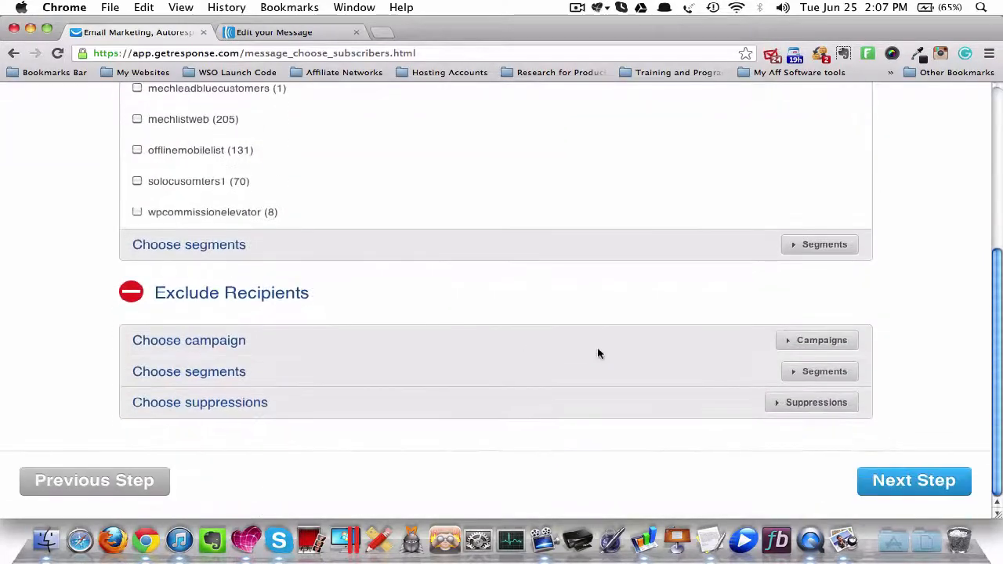
left_click(809, 253)
scroll(435, 327, "down", 10)
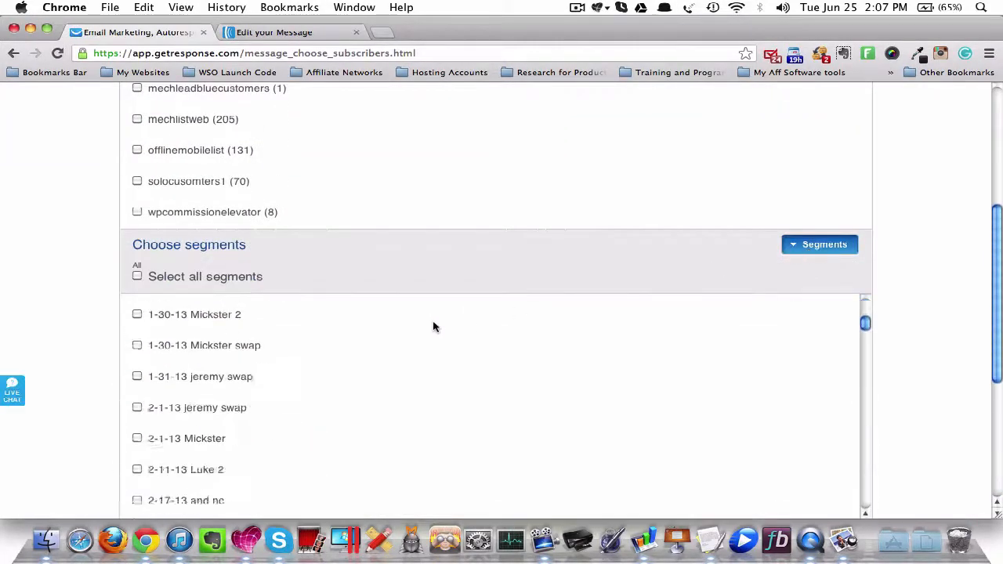
scroll(435, 327, "down", 10)
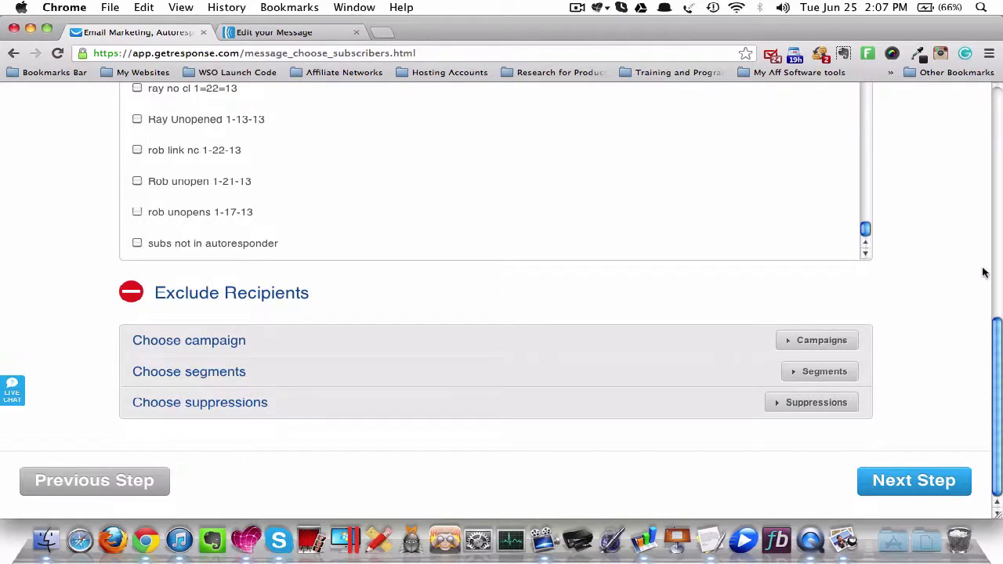
- Continue to the message summary without selecting any recipients and review the newsletter's subject, template and recipient details
scroll(980, 274, "up", 1)
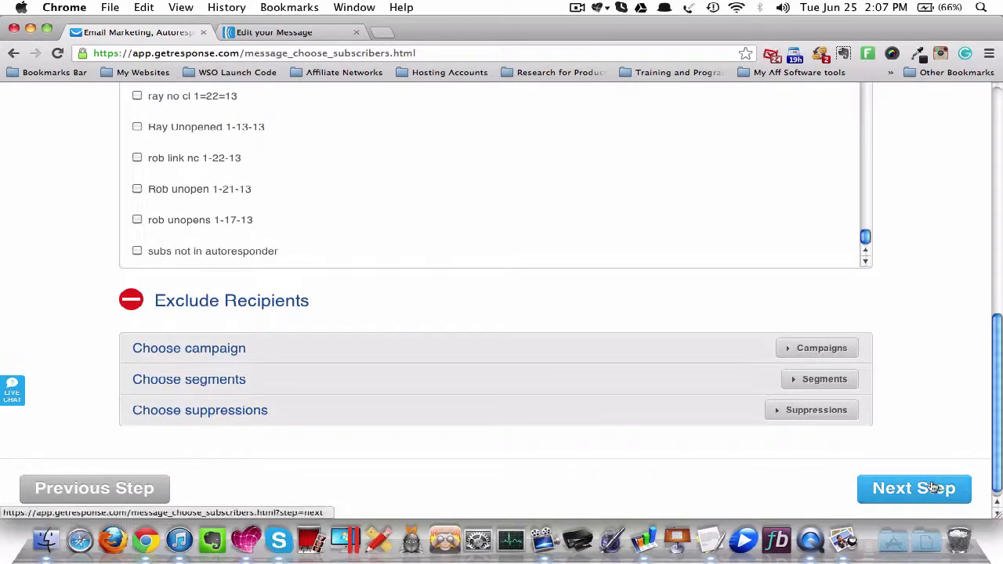
scroll(940, 394, "up", 5)
scroll(940, 394, "down", 5)
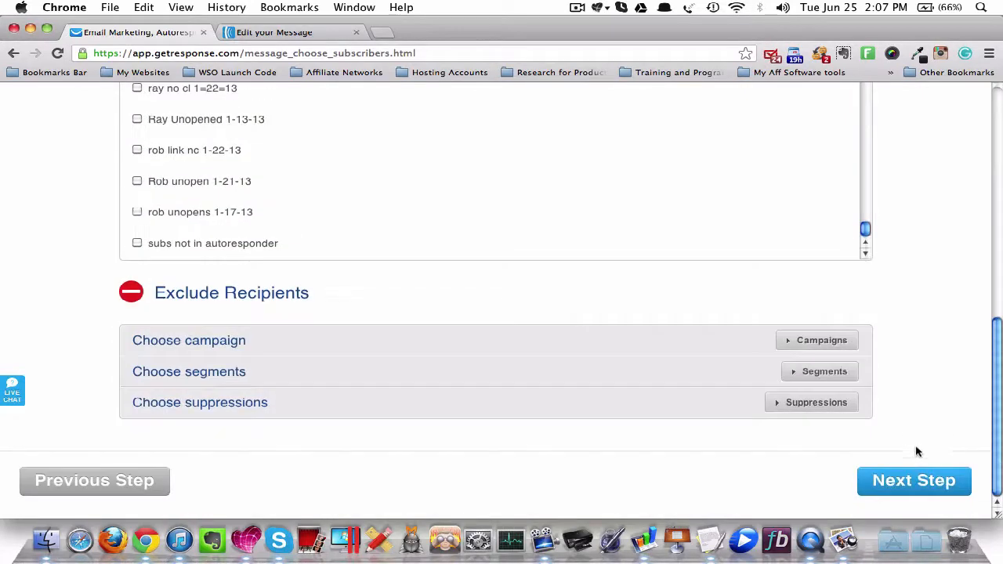
left_click(904, 471)
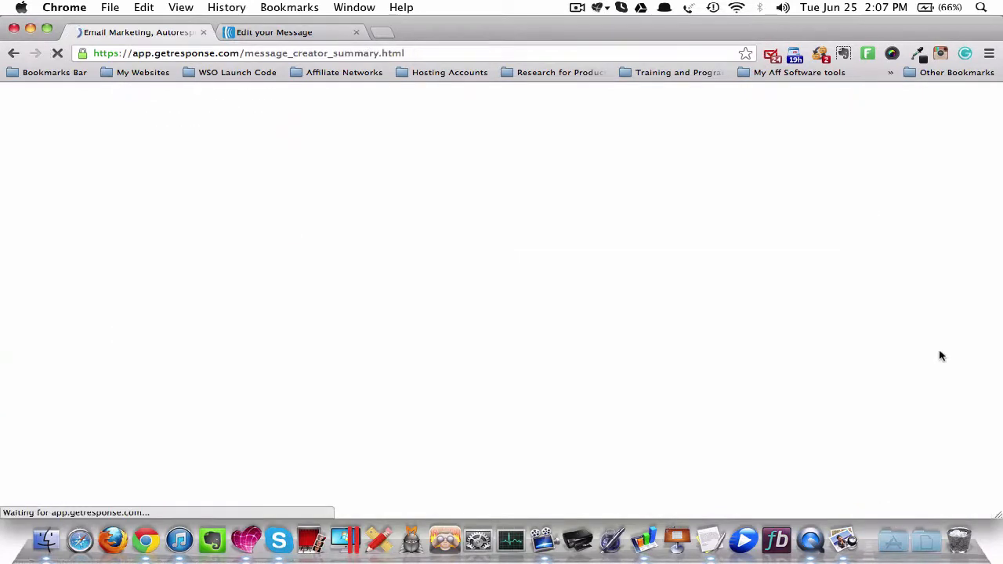
scroll(933, 320, "down", 2)
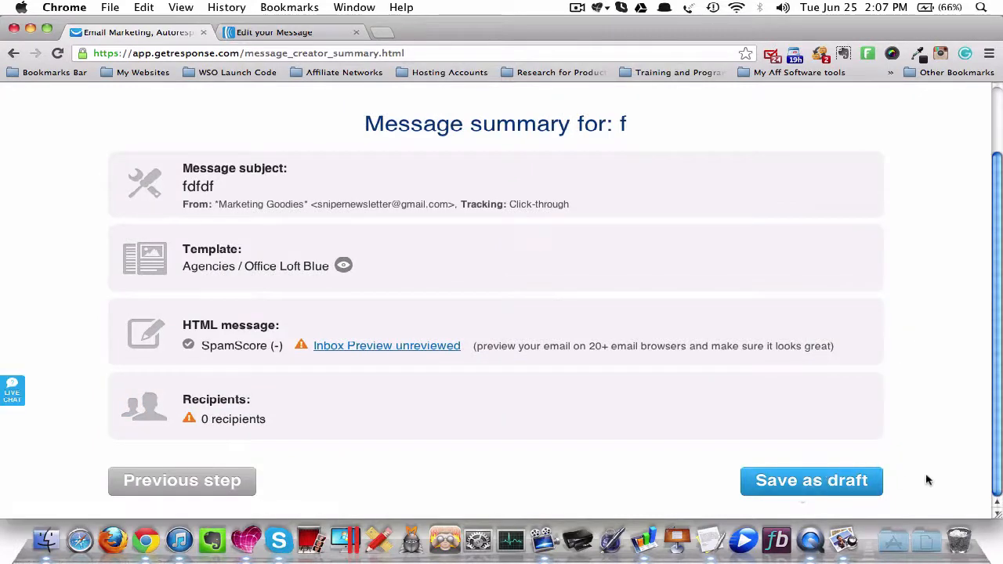
scroll(927, 480, "up", 2)
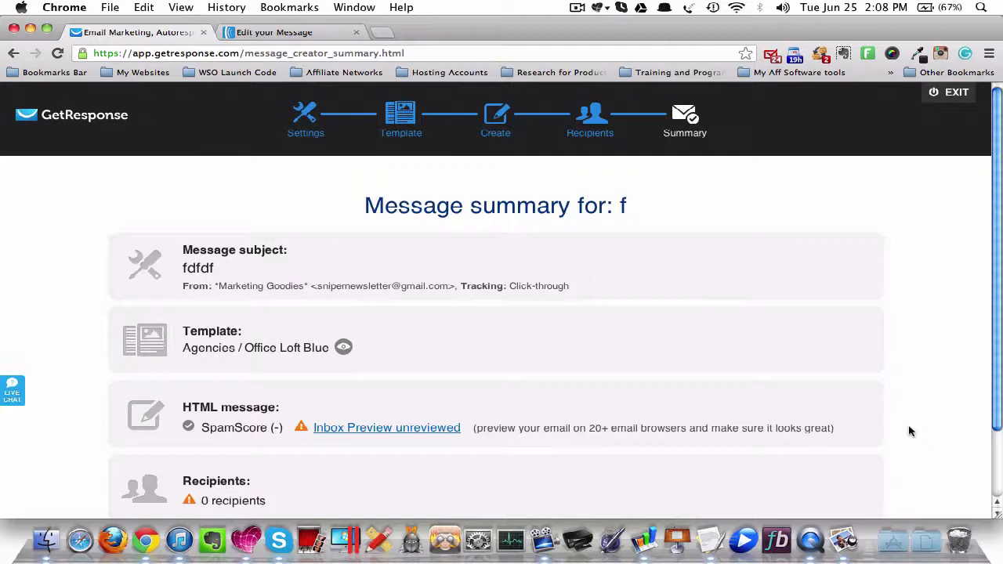
scroll(921, 302, "down", 2)
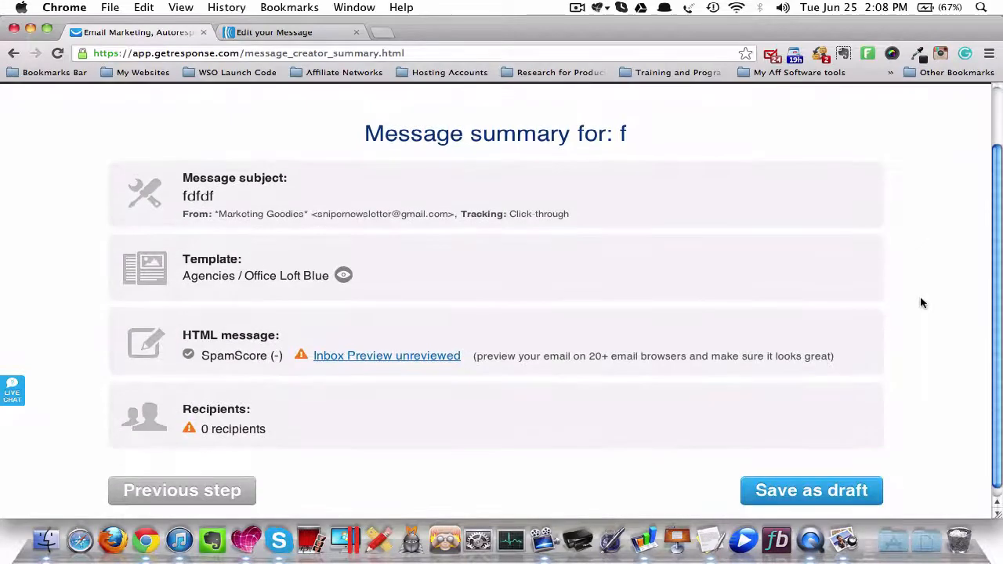
scroll(921, 302, "up", 2)
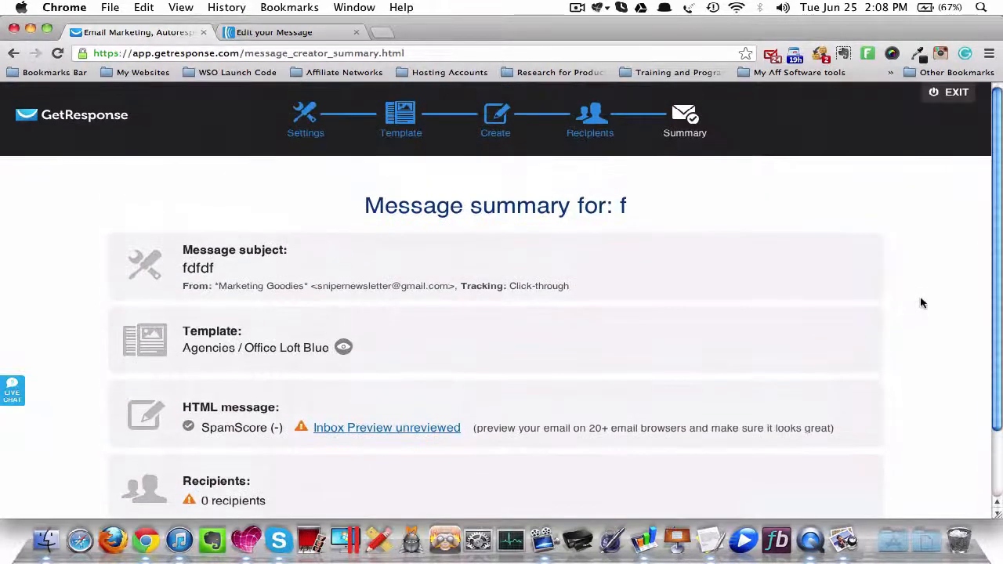